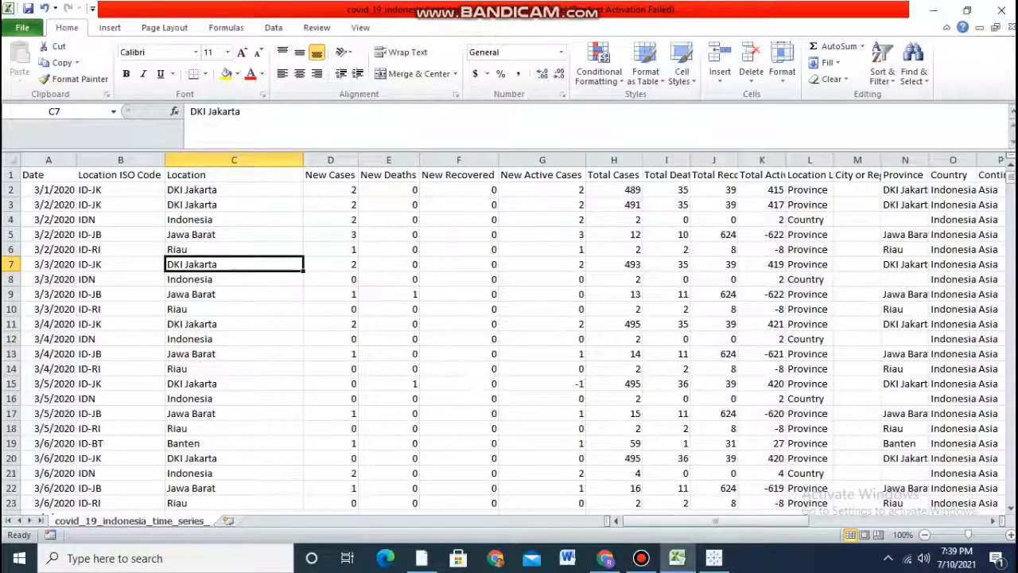
- Look over the covid_19_indonesia_time_series columns in Excel and the address of the COVID-19 Indonesia Dataset page on Kaggle
{"action": "left_click_drag", "start_coordinate": [716, 521], "coordinate": [892, 521]}
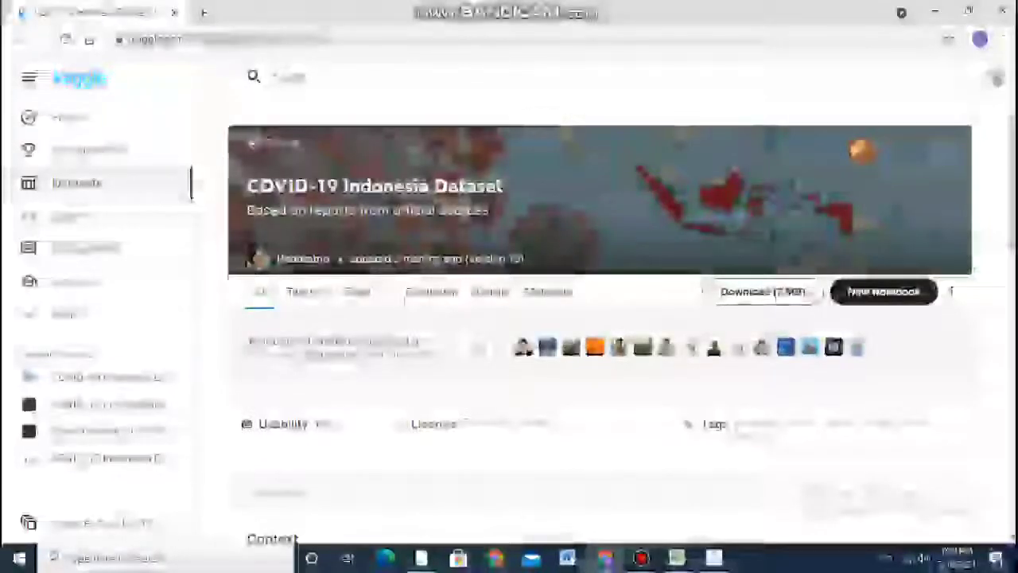
{"action": "double_click", "coordinate": [148, 39]}
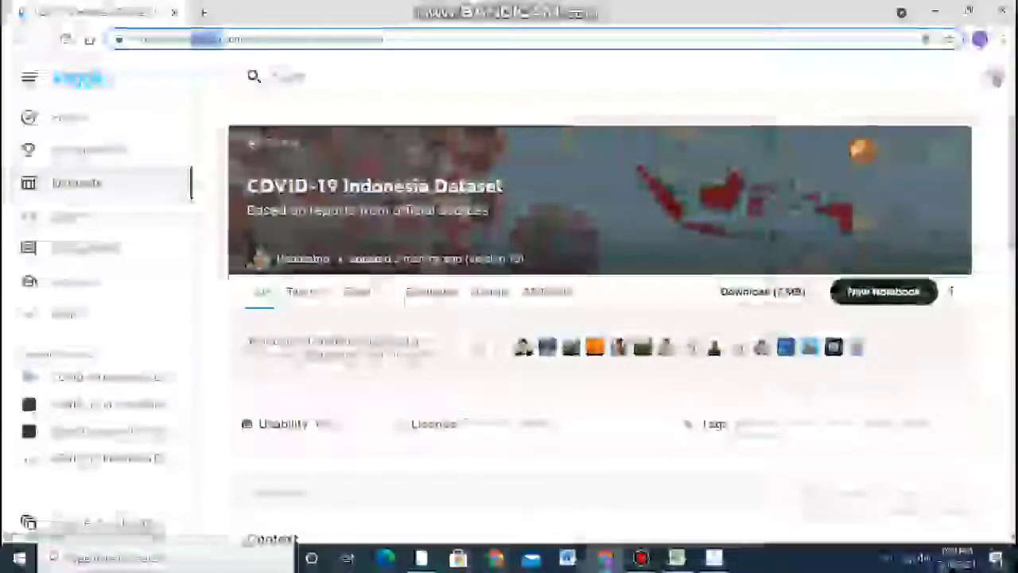
{"action": "left_click", "coordinate": [676, 557]}
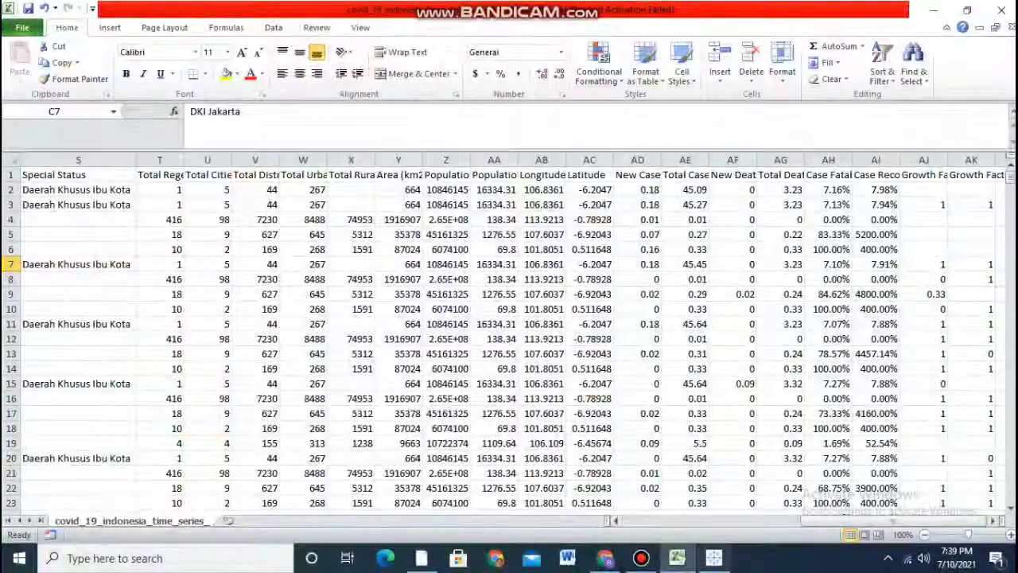
- Switch to Tableau and connect to the text file covid_19_indonesia_time_series_all (1) from the visualisasi folder
{"action": "left_click", "coordinate": [713, 557]}
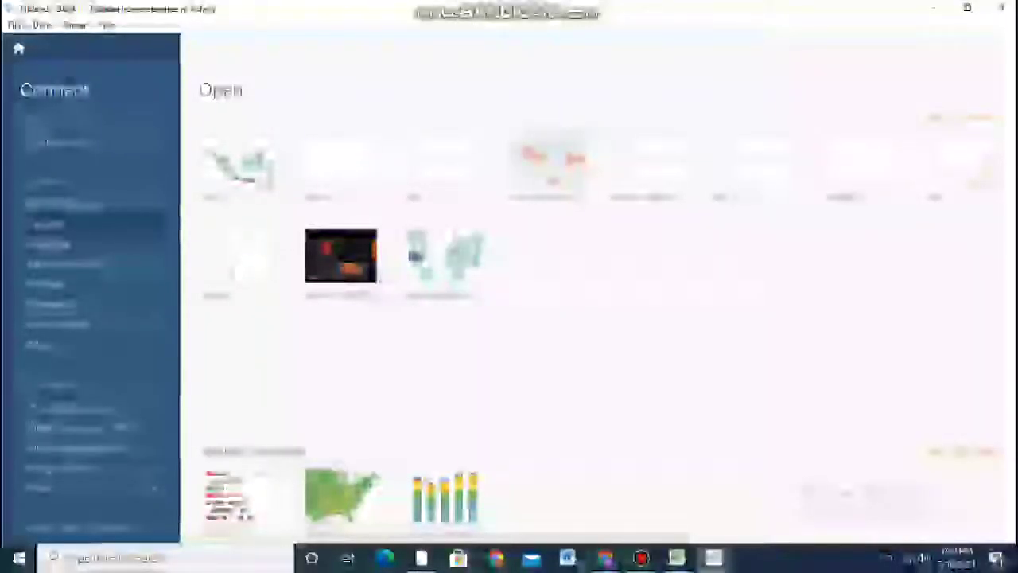
{"action": "left_click", "coordinate": [47, 224]}
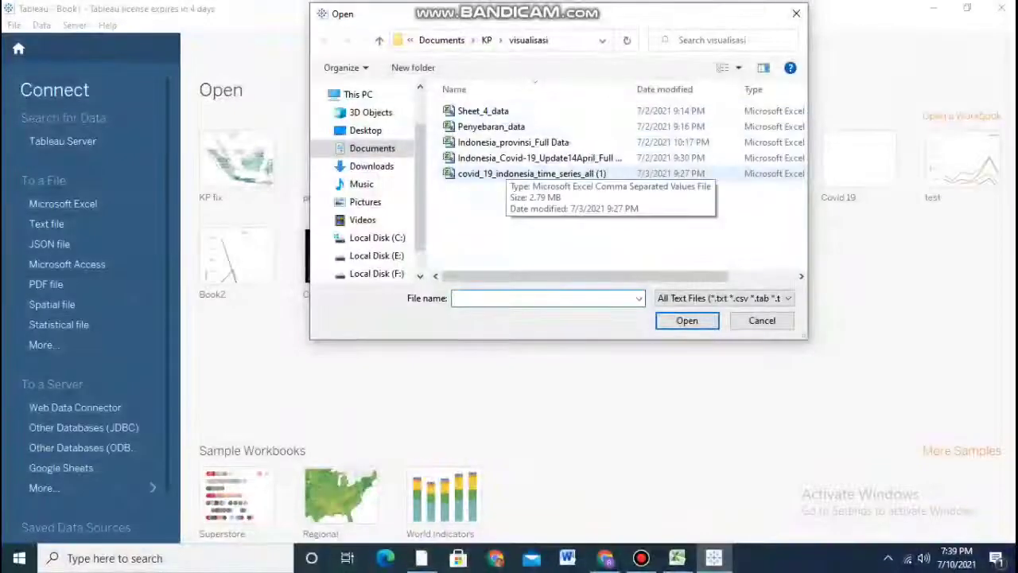
{"action": "left_click", "coordinate": [509, 174]}
{"action": "key", "text": "Return"}
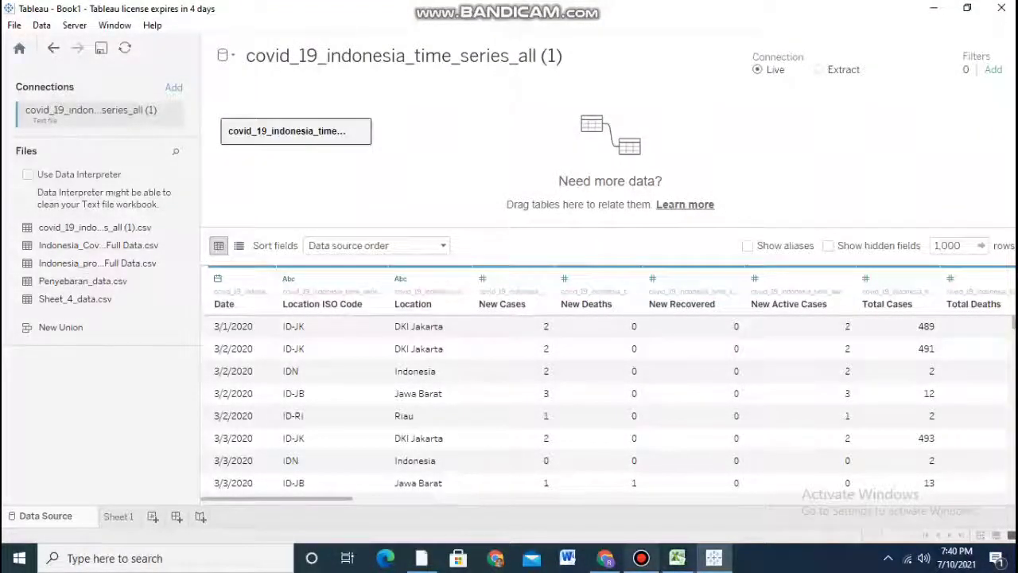
- Compare the imported table with the Excel sheet and examine the data types of the Date and Location ISO Code fields
{"action": "left_click", "coordinate": [677, 558]}
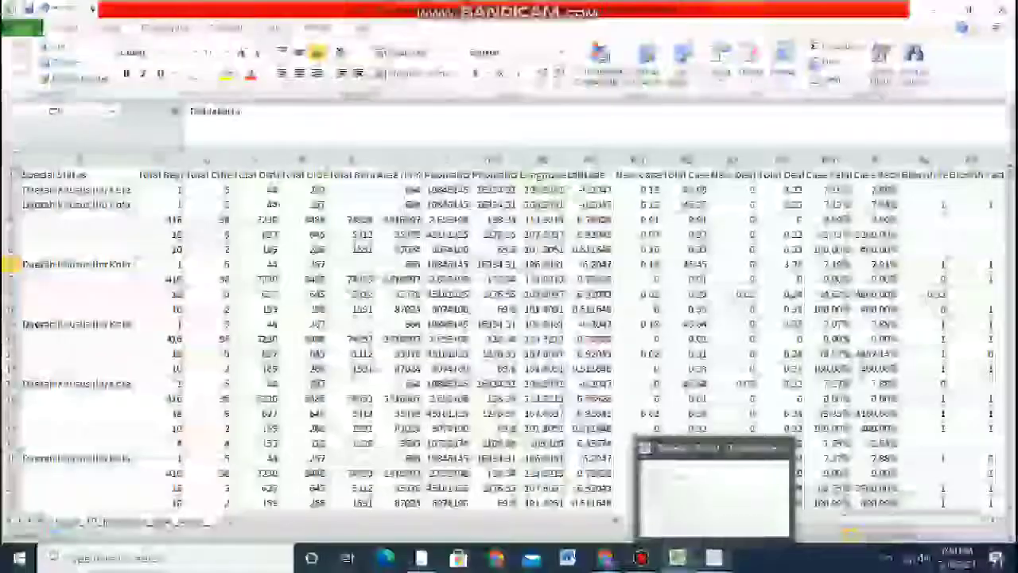
{"action": "left_click", "coordinate": [713, 557]}
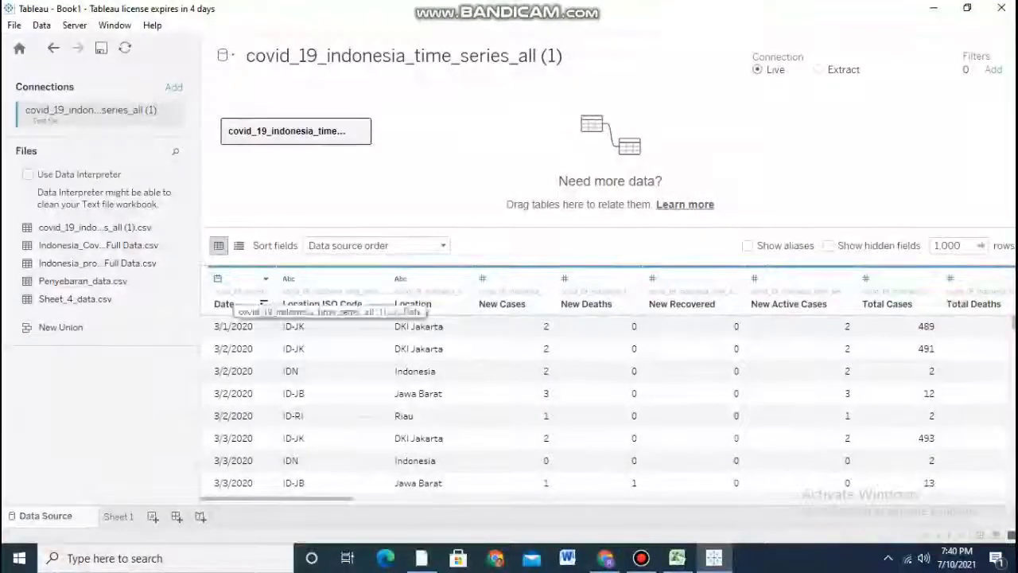
{"action": "left_click", "coordinate": [377, 278]}
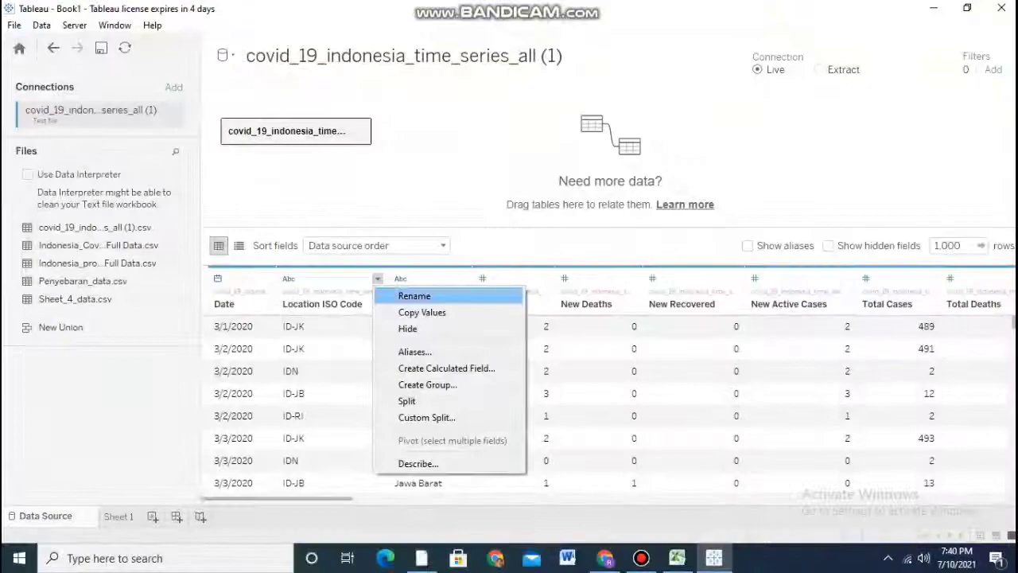
{"action": "left_click", "coordinate": [543, 304]}
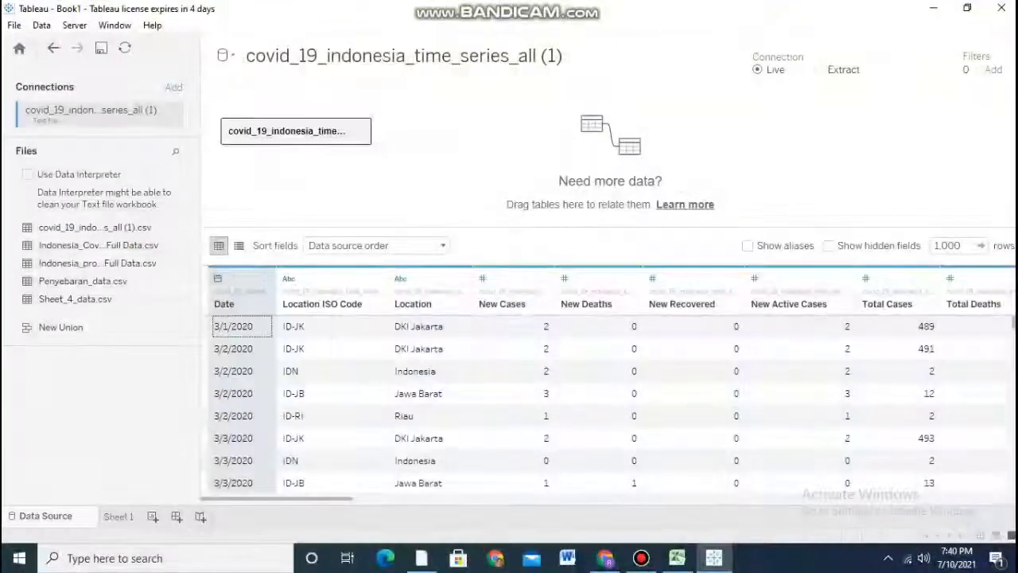
{"action": "left_click", "coordinate": [217, 278]}
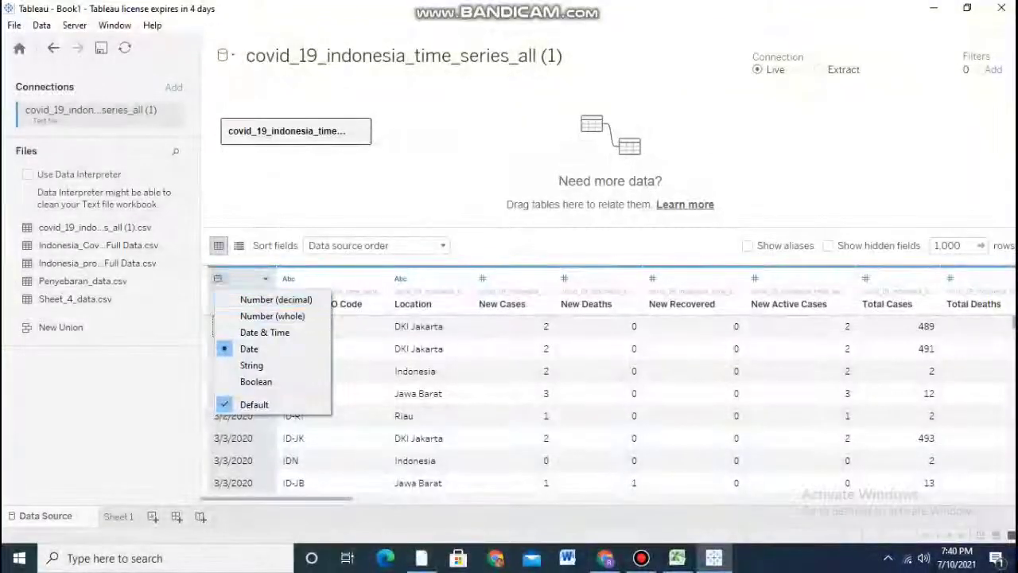
{"action": "left_click", "coordinate": [289, 278]}
{"action": "left_click", "coordinate": [289, 279]}
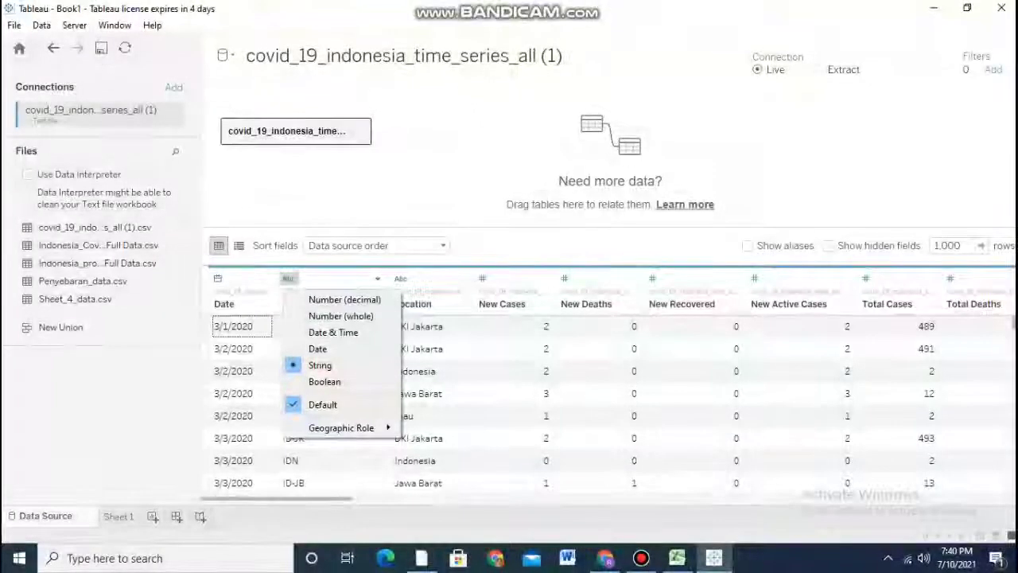
{"action": "key", "text": "Escape"}
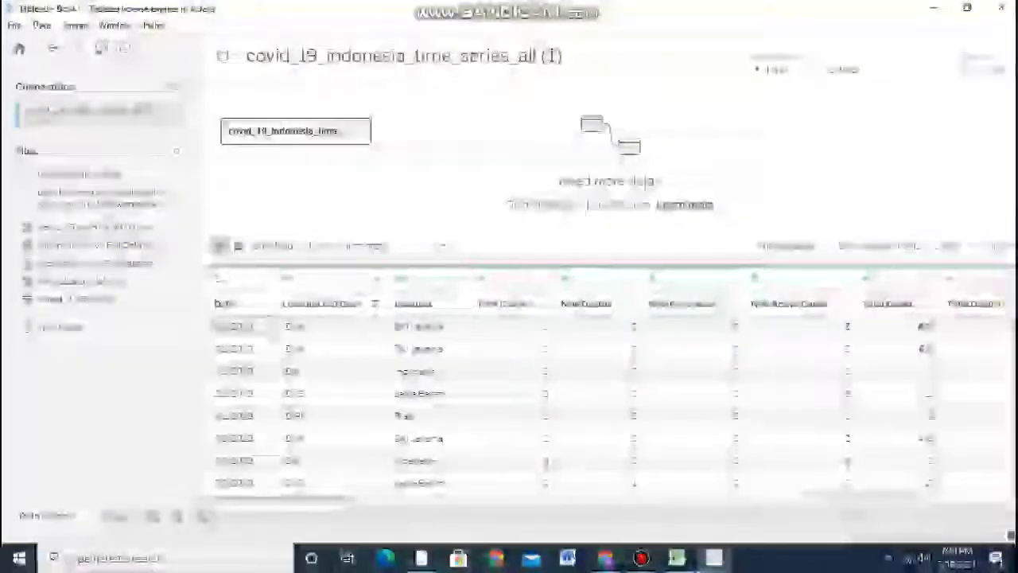
- Open the first worksheet and rename it Maps Covid-19 indonesia
{"action": "left_click", "coordinate": [118, 516]}
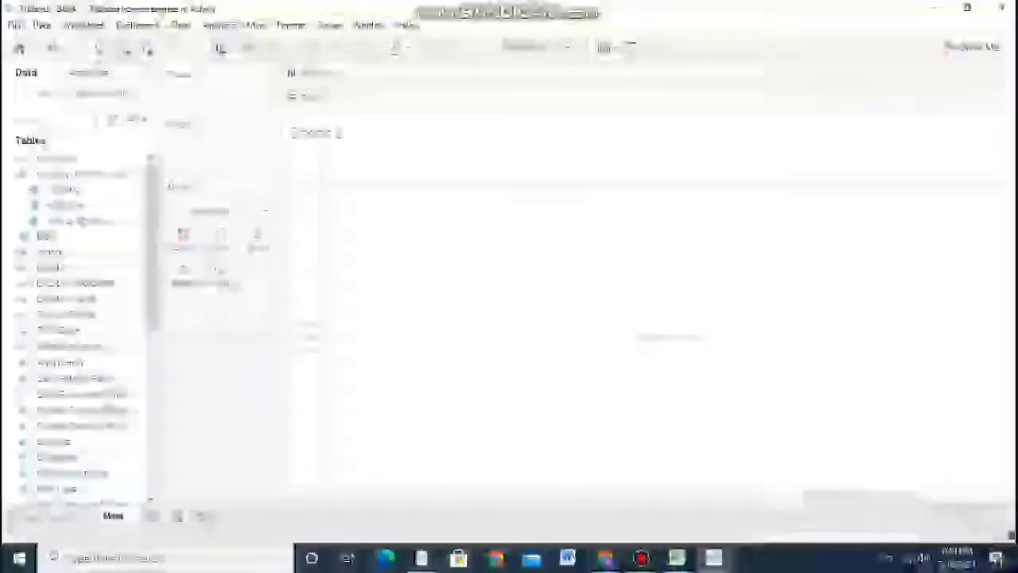
{"action": "type", "text": "Covid"}
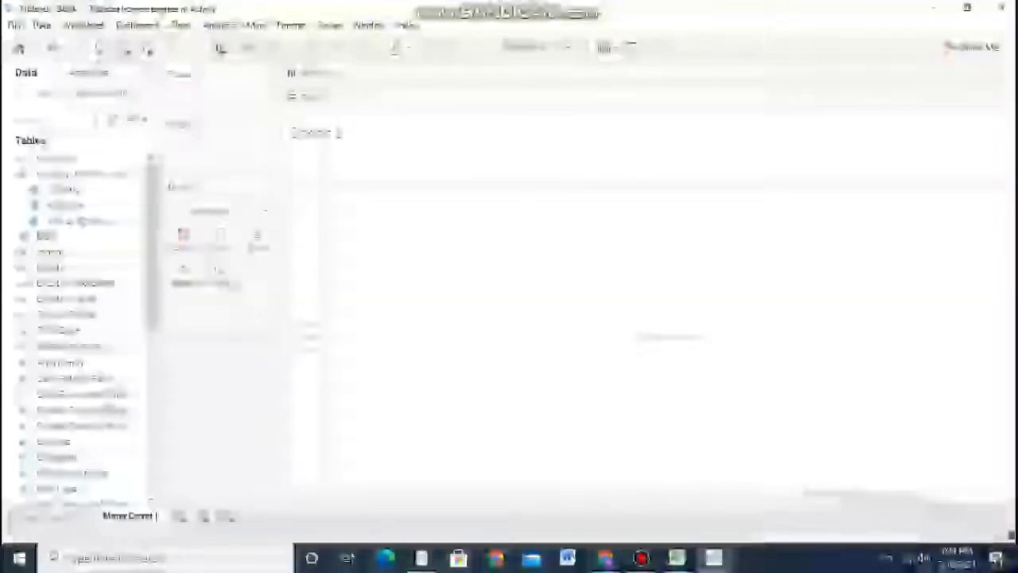
{"action": "type", "text": " 19"}
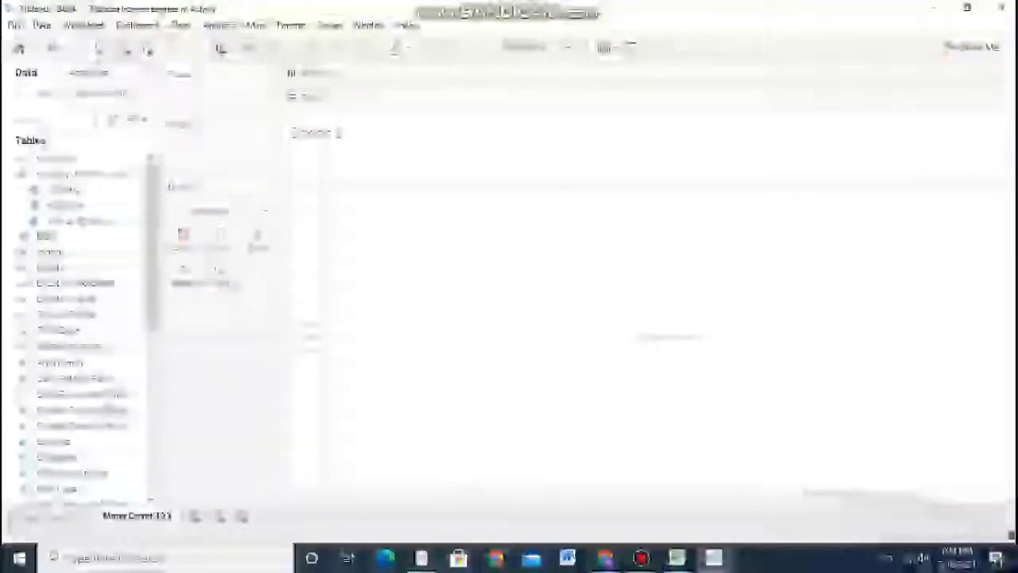
{"action": "type", "text": " Indic"}
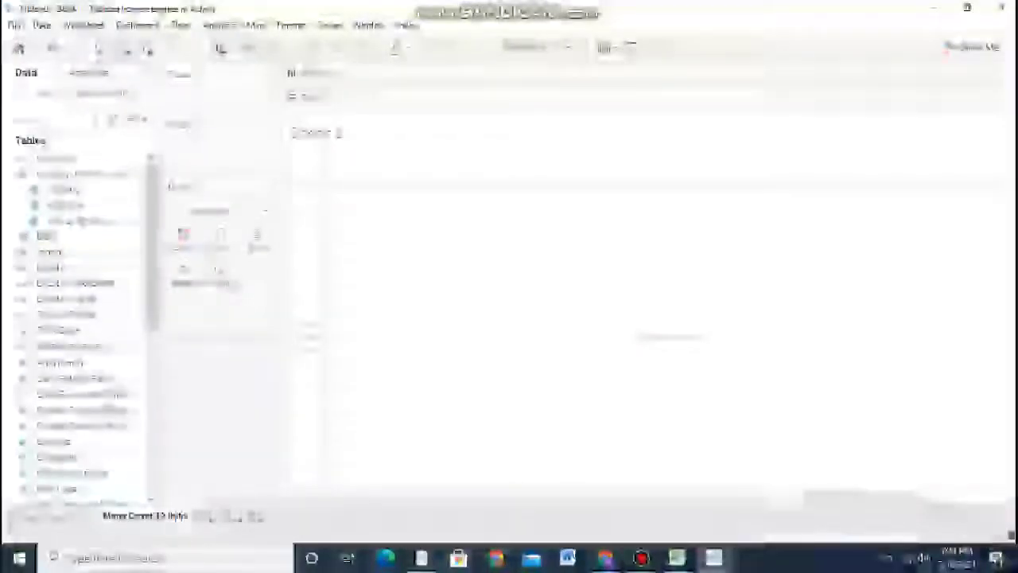
{"action": "type", "text": "ators"}
{"action": "key", "text": "BackSpace"}
{"action": "key", "text": "BackSpace"}
{"action": "key", "text": "BackSpace"}
{"action": "key", "text": "BackSpace"}
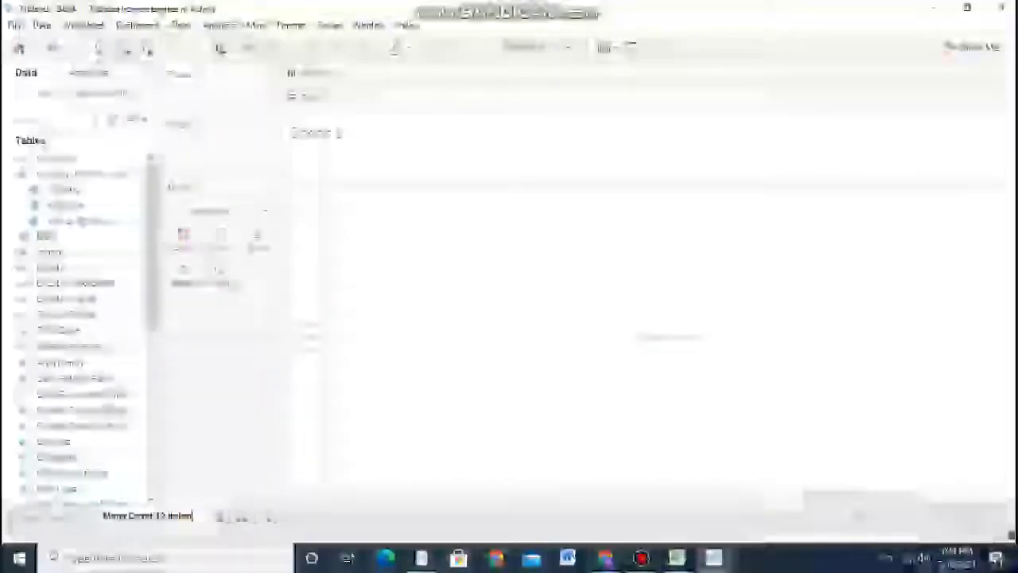
{"action": "type", "text": "tors"}
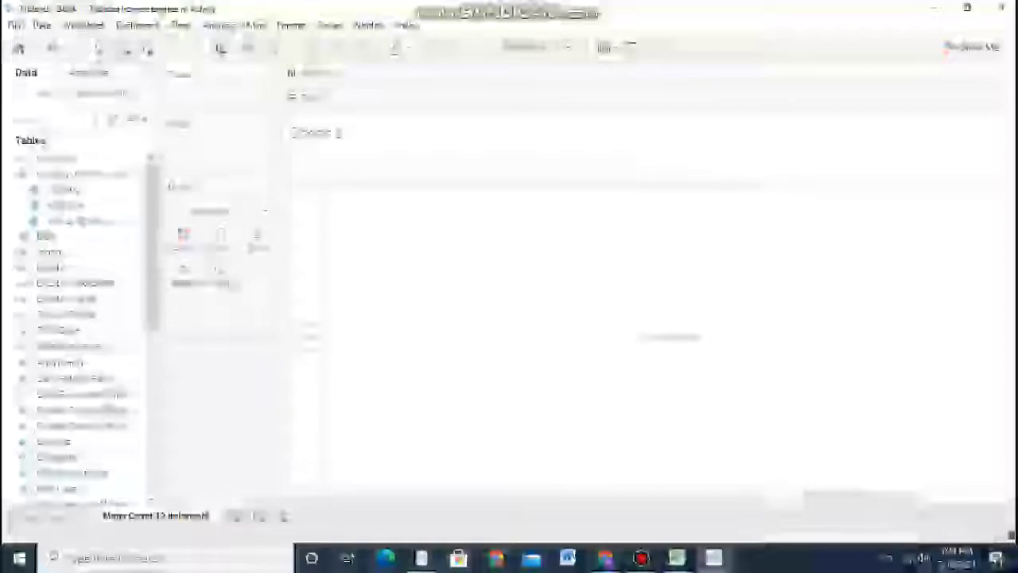
{"action": "key", "text": "Return"}
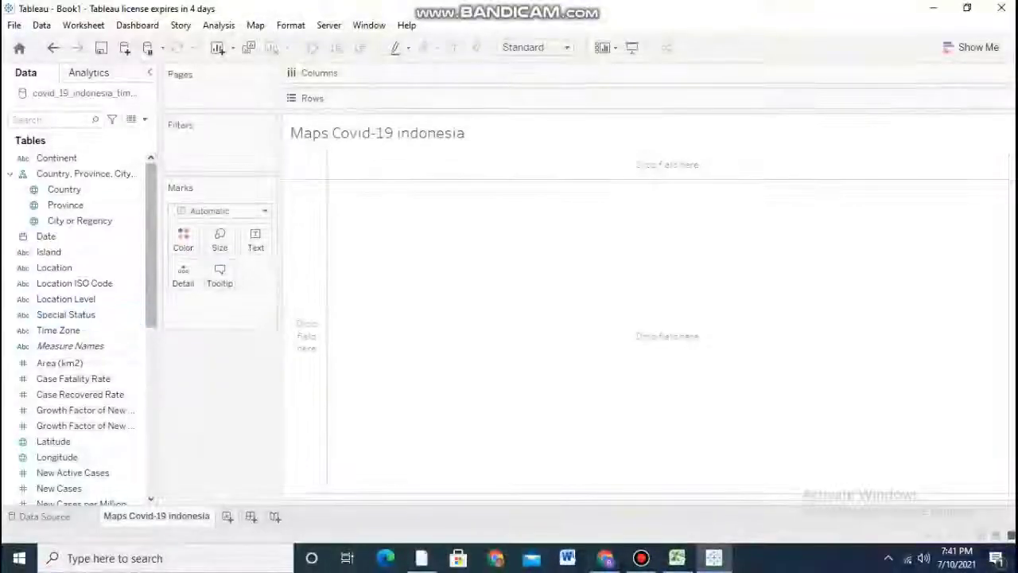
- Look through the available fields and place Province on the rows of the worksheet
{"action": "scroll", "coordinate": [76, 318], "scroll_direction": "down", "scroll_amount": 5}
{"action": "scroll", "coordinate": [76, 318], "scroll_direction": "down", "scroll_amount": 3}
{"action": "scroll", "coordinate": [76, 318], "scroll_direction": "up", "scroll_amount": 10}
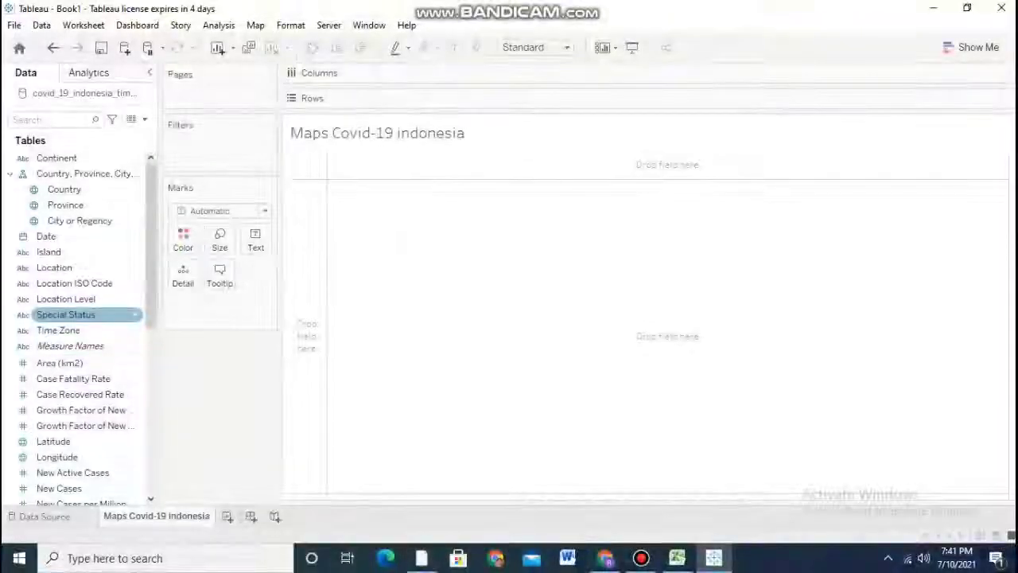
{"action": "left_click", "coordinate": [67, 205]}
{"action": "left_click_drag", "start_coordinate": [67, 205], "coordinate": [414, 95]}
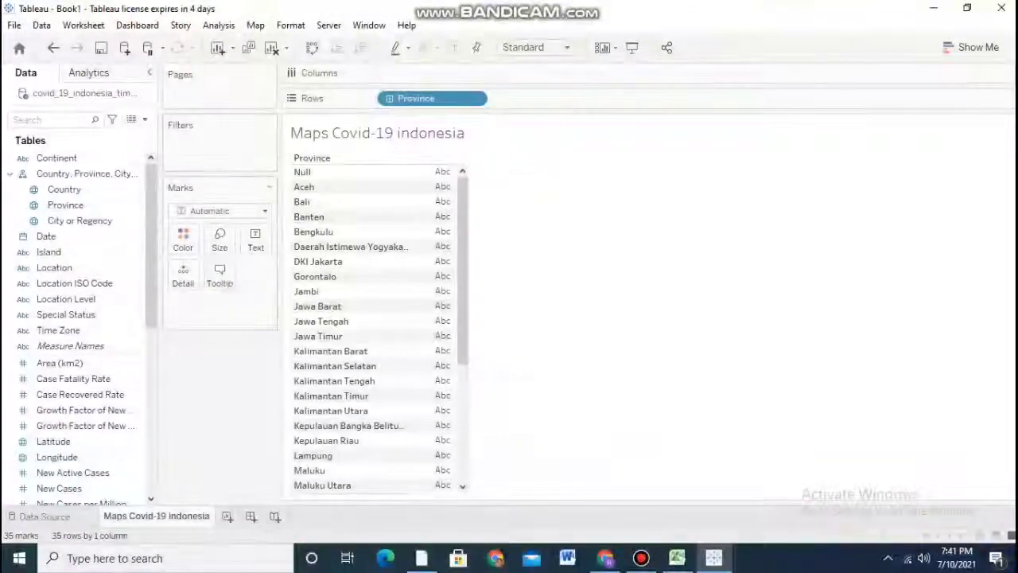
- Filter the Province field to leave out the Null value
{"action": "left_click_drag", "start_coordinate": [64, 189], "coordinate": [53, 201]}
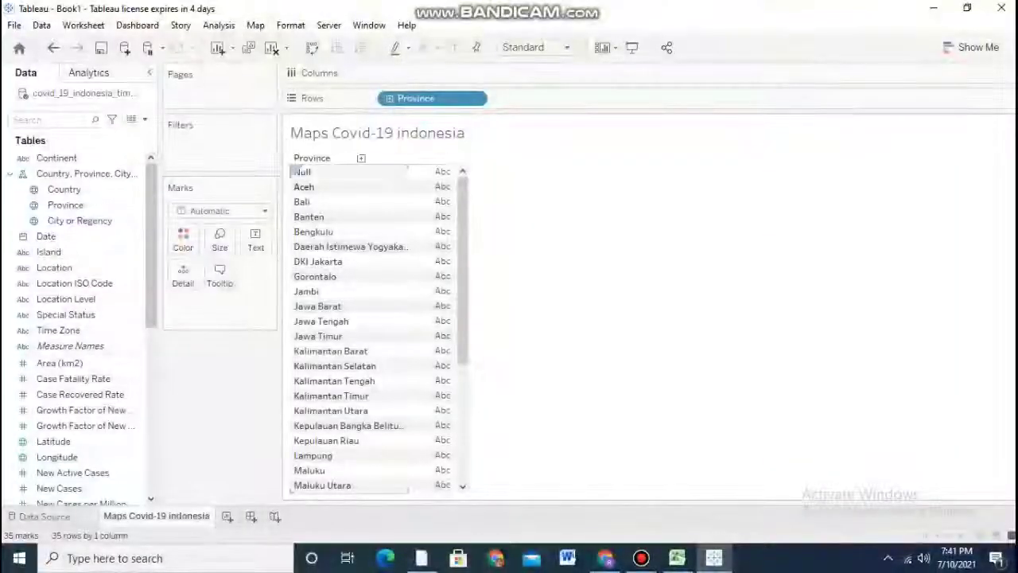
{"action": "left_click", "coordinate": [297, 172]}
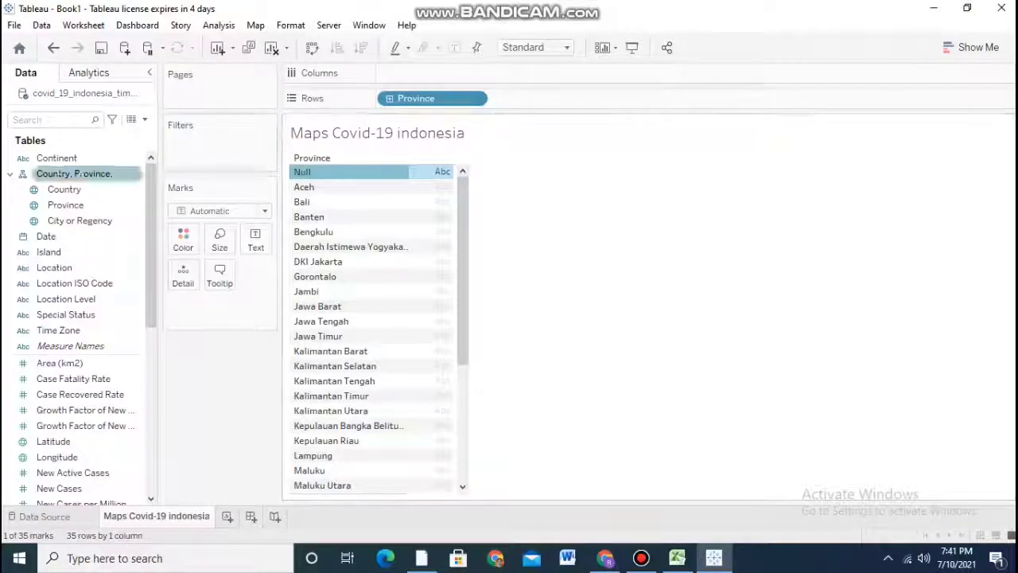
{"action": "left_click_drag", "start_coordinate": [86, 199], "coordinate": [198, 140]}
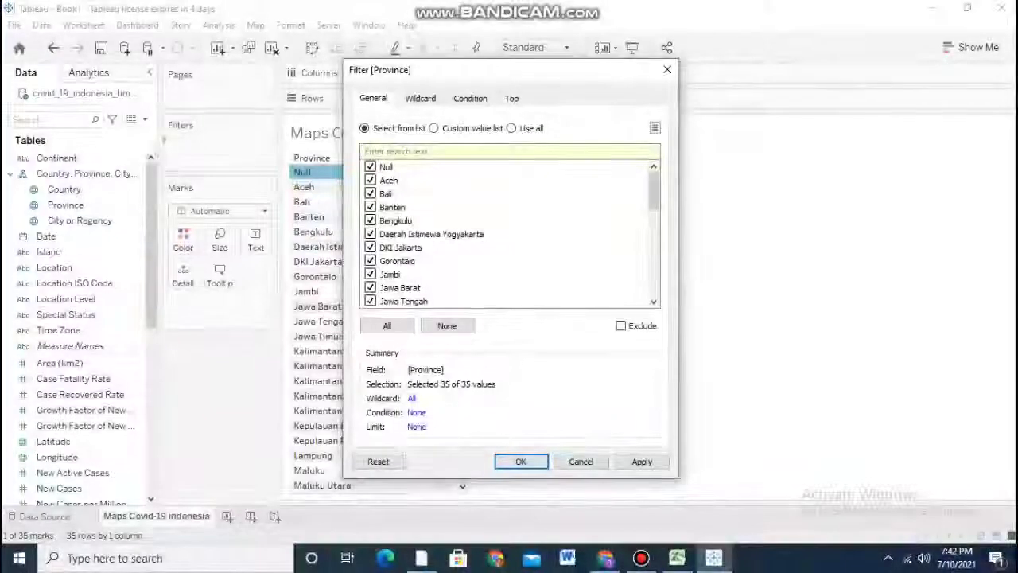
{"action": "left_click", "coordinate": [370, 167]}
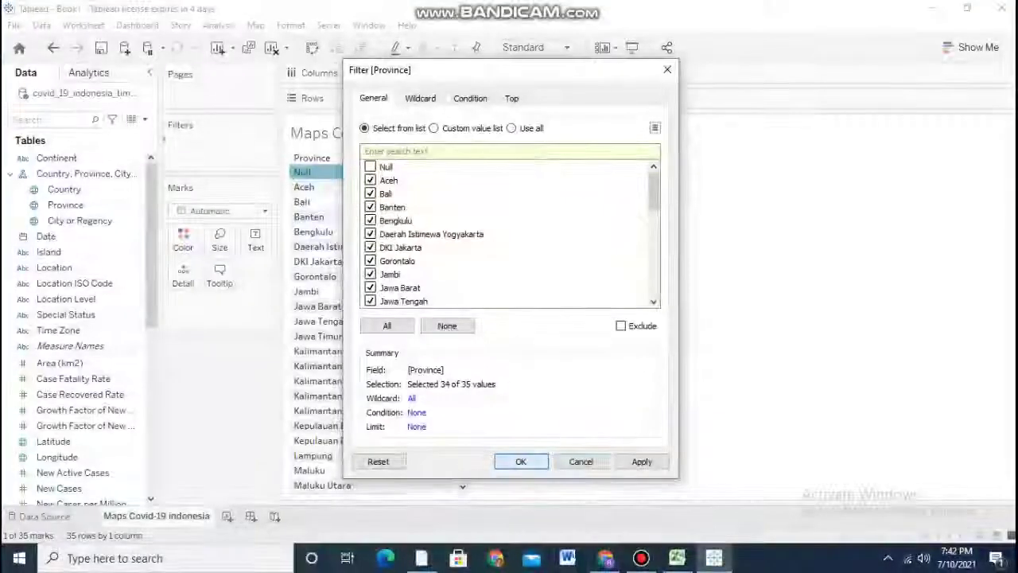
{"action": "left_click", "coordinate": [520, 462]}
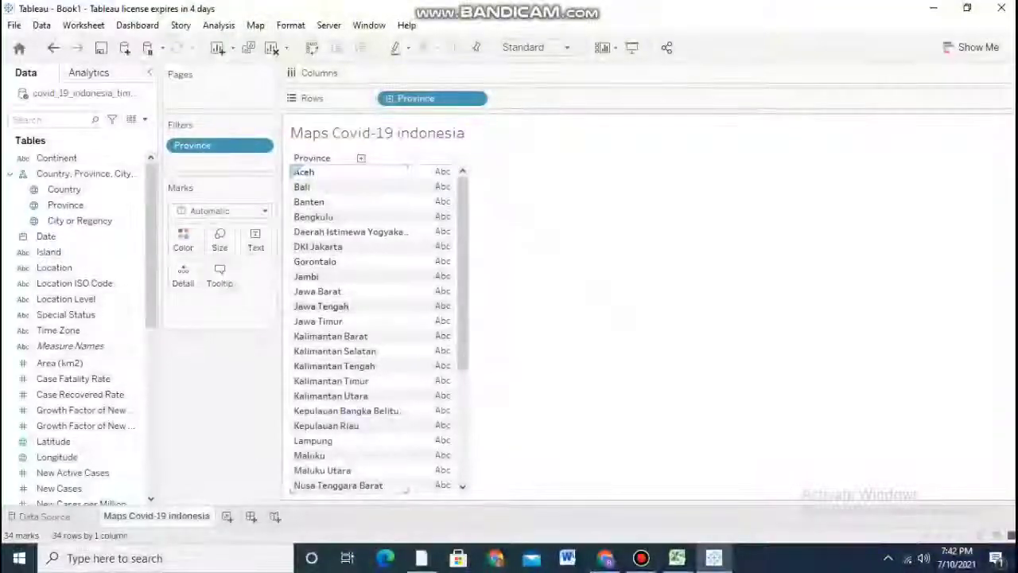
- Add Total Cases to the province table and turn it into a map with Show Me
{"action": "scroll", "coordinate": [75, 318], "scroll_direction": "down", "scroll_amount": 1}
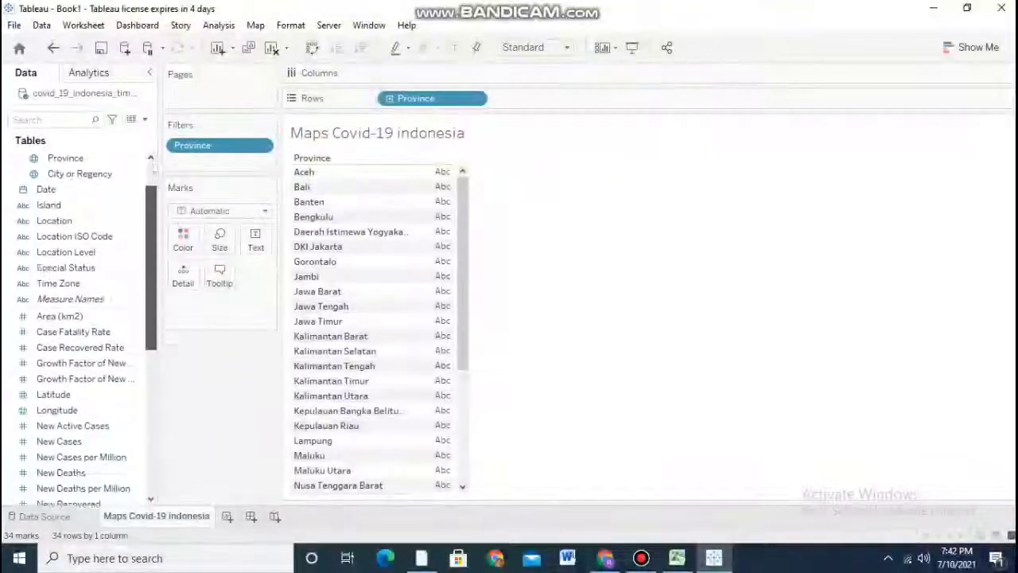
{"action": "scroll", "coordinate": [76, 318], "scroll_direction": "down", "scroll_amount": 1}
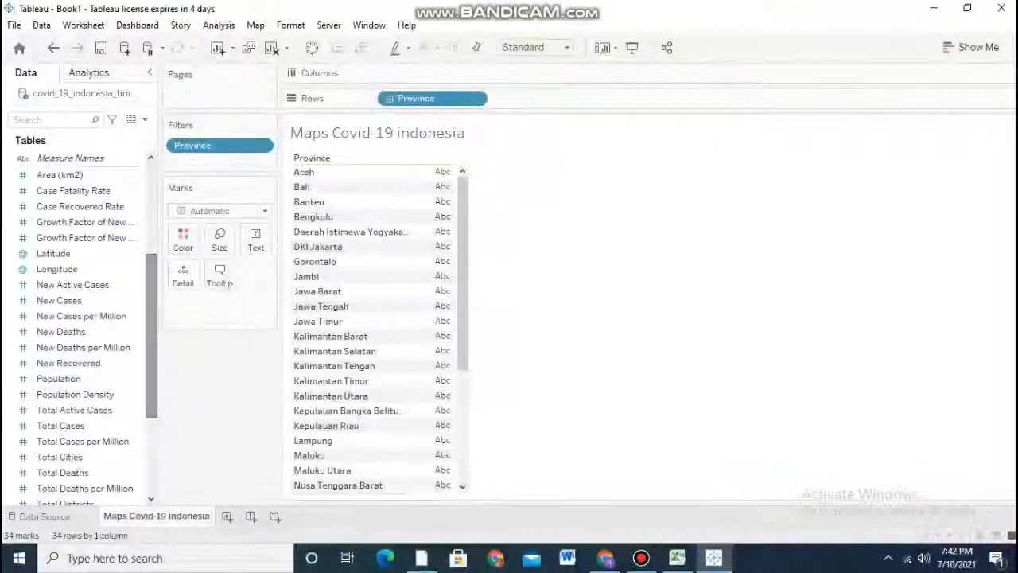
{"action": "left_click_drag", "start_coordinate": [88, 425], "coordinate": [433, 238]}
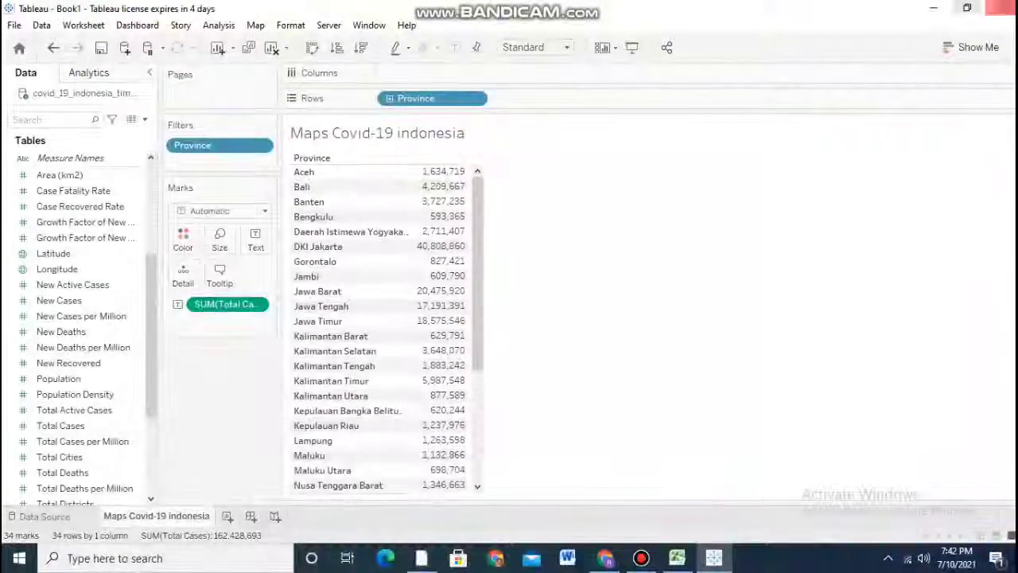
{"action": "left_click", "coordinate": [971, 48]}
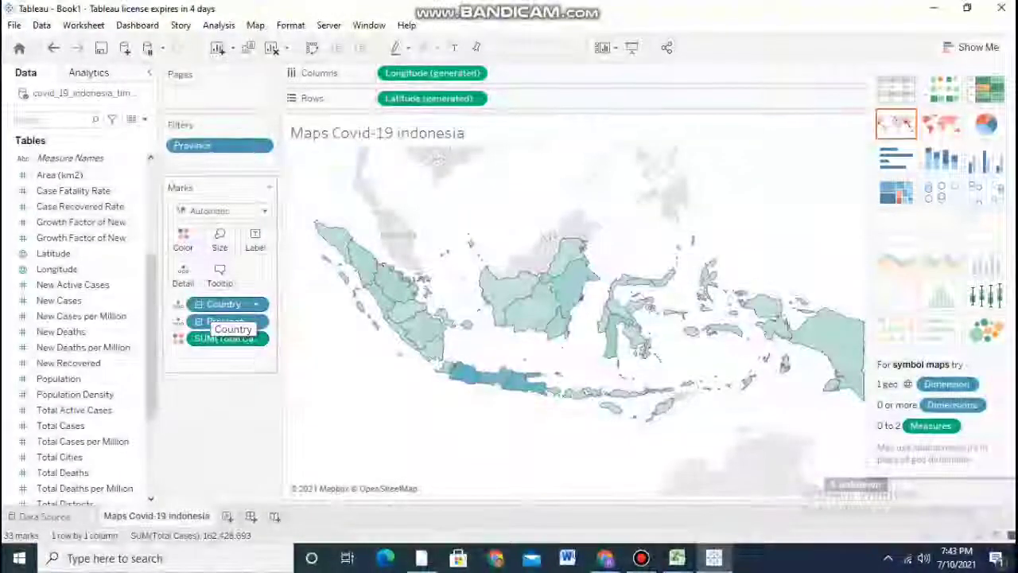
- Add the Population measure to the map's marks and display it as the province label
{"action": "mouse_move", "coordinate": [326, 257]}
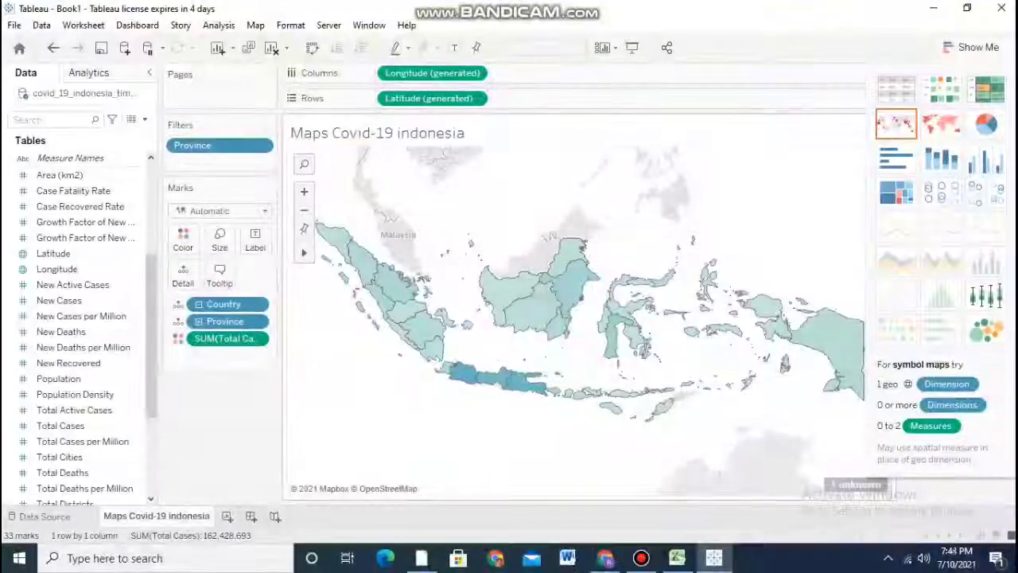
{"action": "left_click_drag", "start_coordinate": [88, 379], "coordinate": [225, 356]}
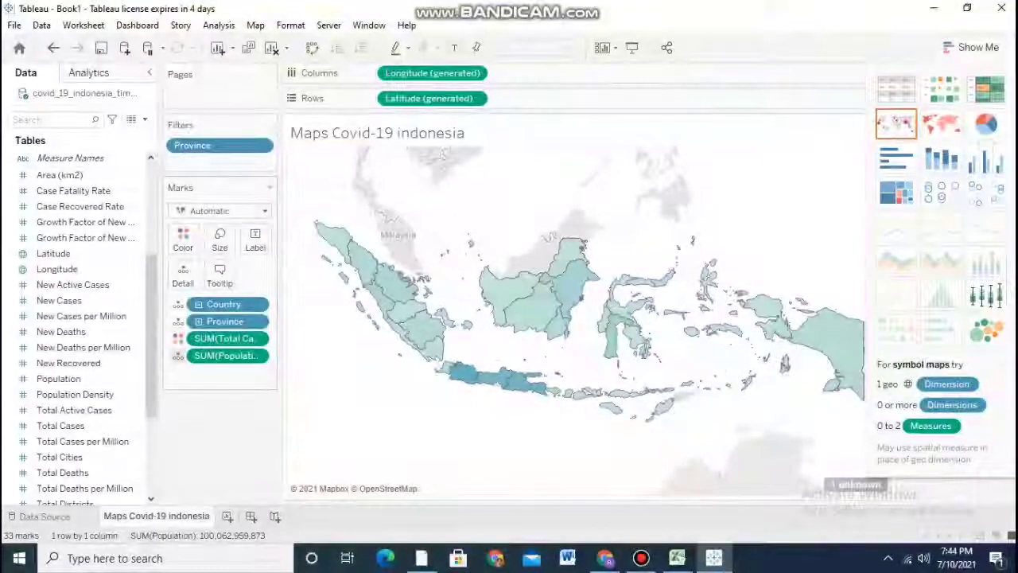
{"action": "left_click", "coordinate": [178, 355]}
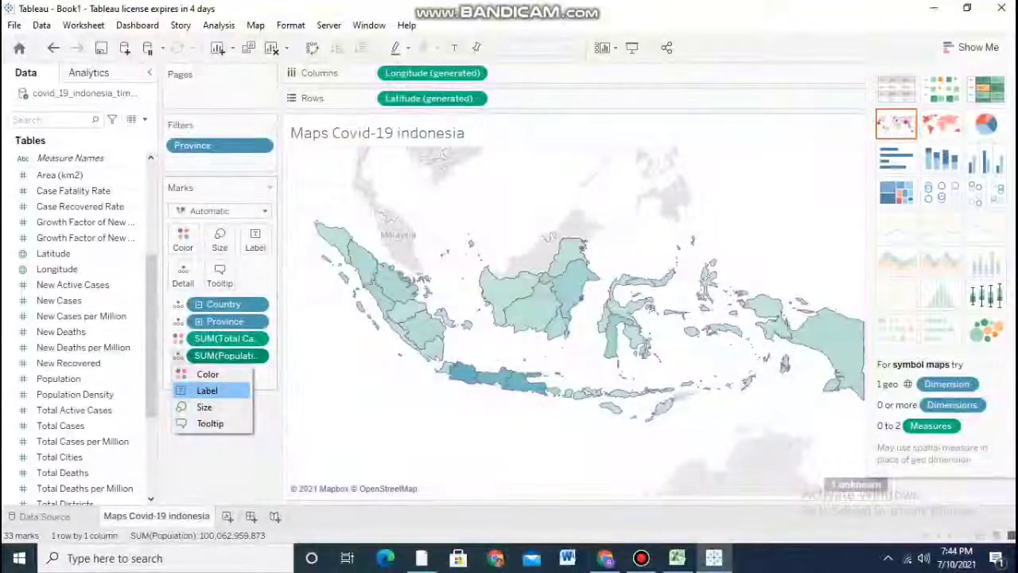
{"action": "left_click", "coordinate": [207, 390]}
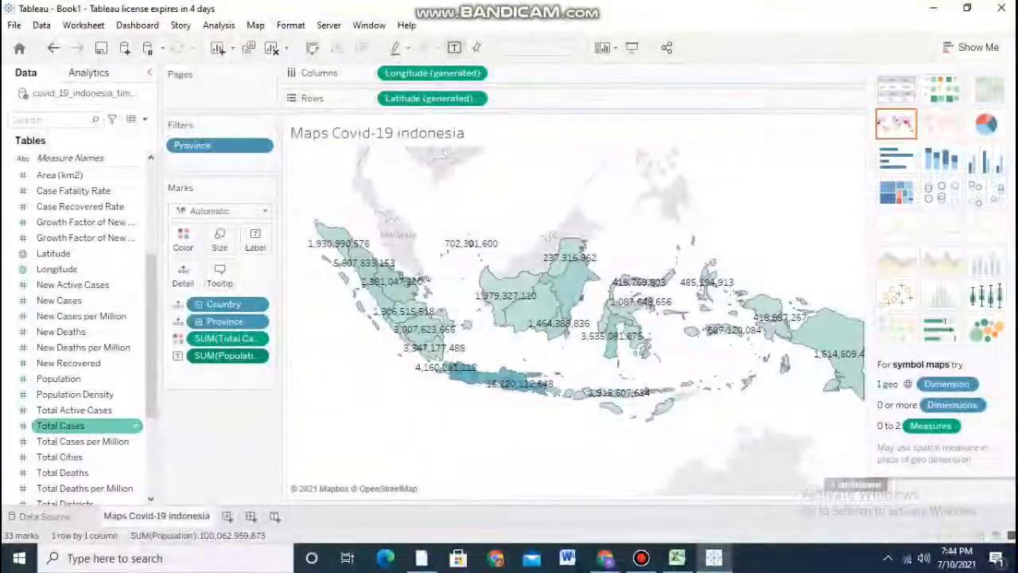
- Add the Total Cases measure to the map's marks again and display it as a second label on each province
{"action": "left_click_drag", "start_coordinate": [123, 418], "coordinate": [222, 373]}
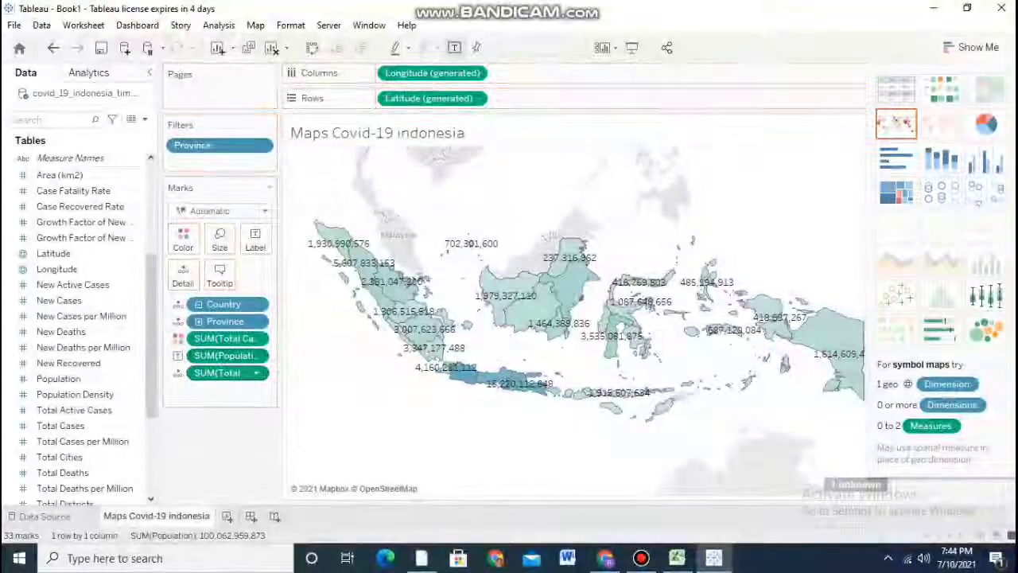
{"action": "left_click", "coordinate": [179, 373]}
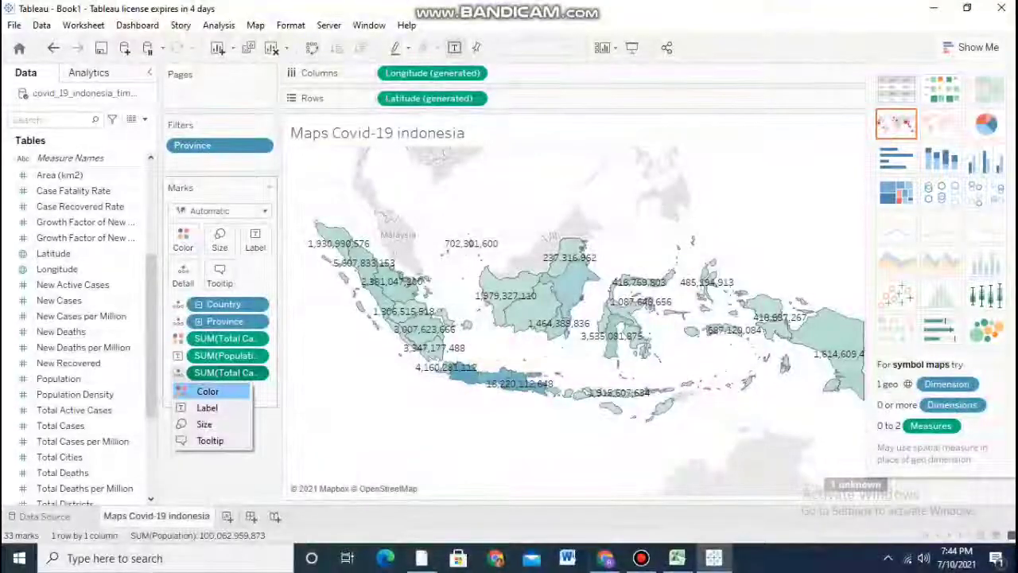
{"action": "left_click", "coordinate": [207, 407]}
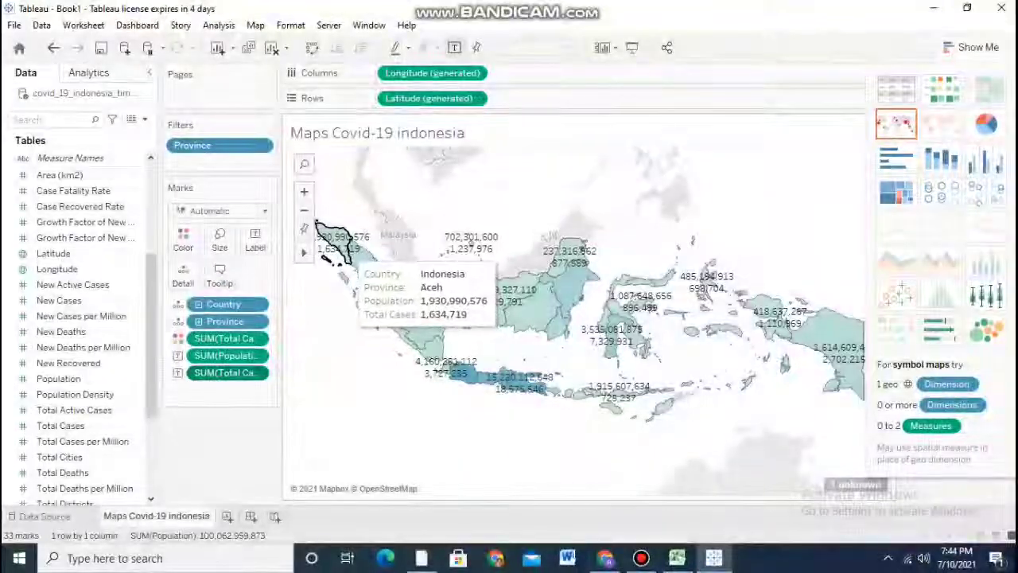
{"action": "mouse_move", "coordinate": [396, 287]}
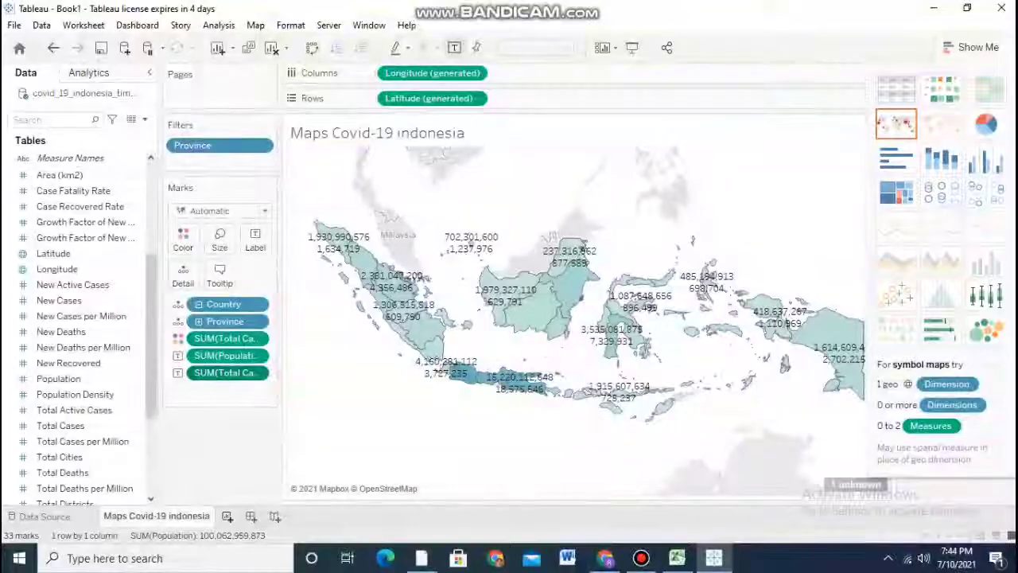
- Create a new worksheet and name it "Total kasus perhari"
{"action": "left_click", "coordinate": [227, 516]}
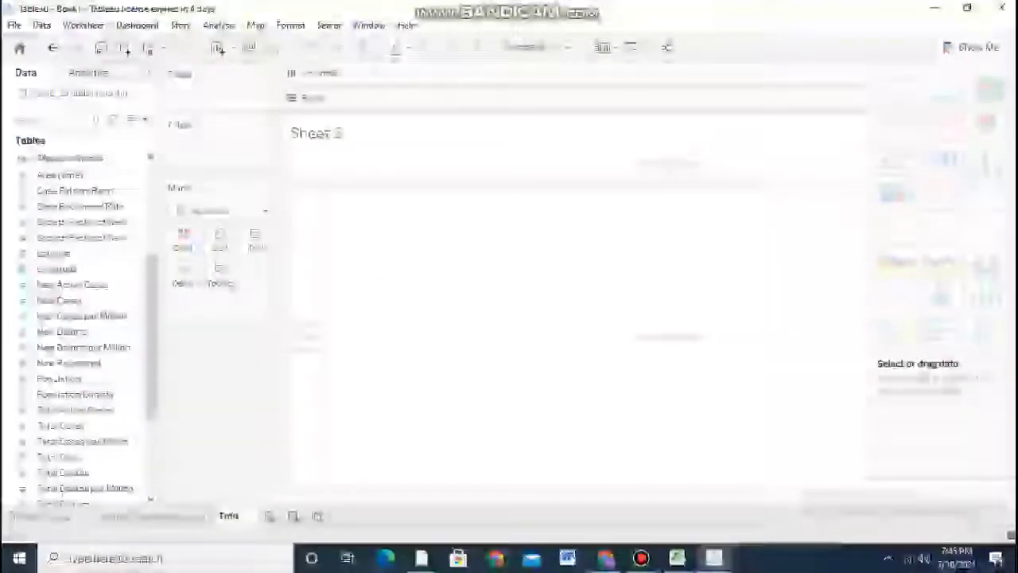
{"action": "type", "text": "l case"}
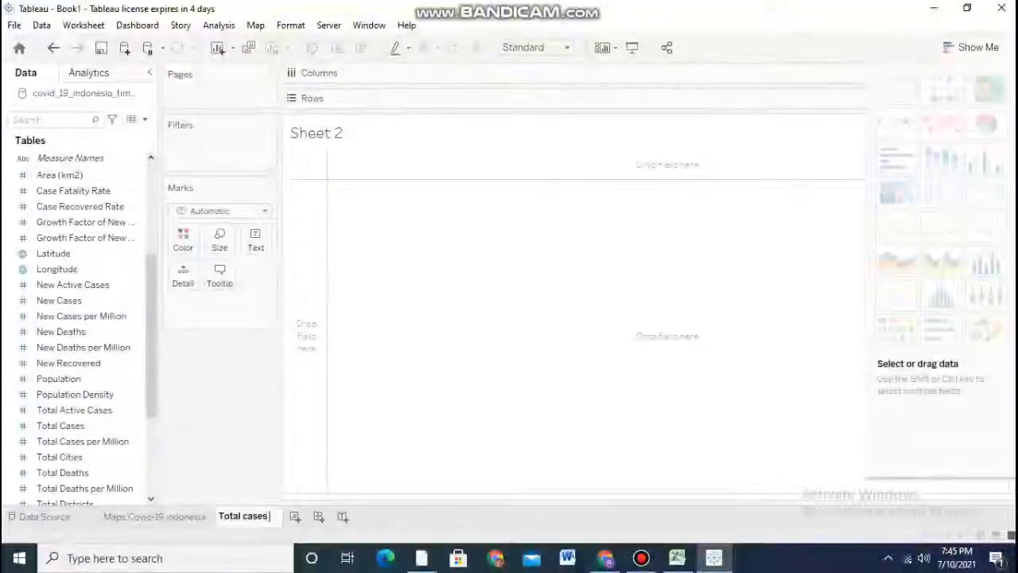
{"action": "type", "text": "s"}
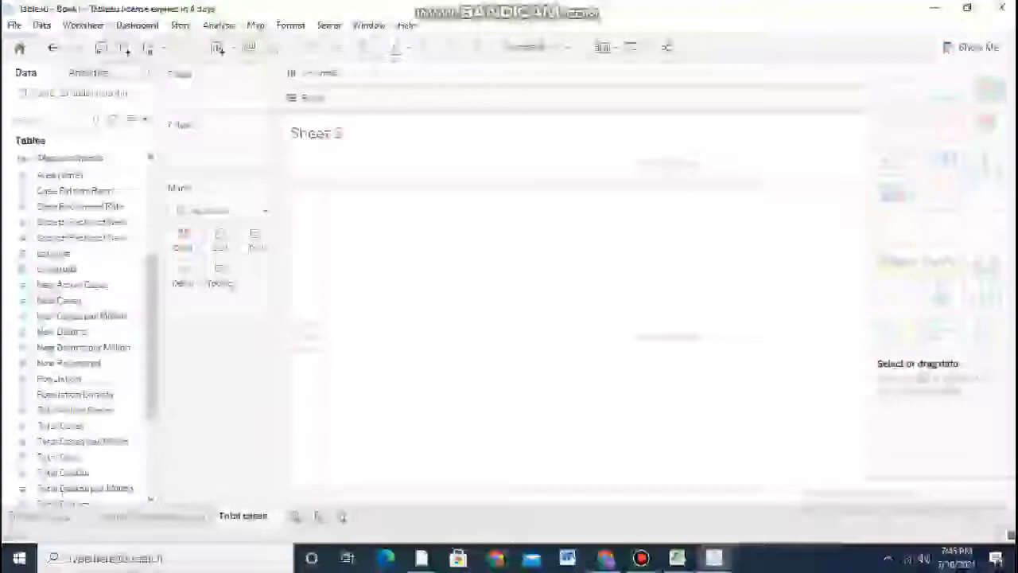
{"action": "key", "text": "BackSpace"}
{"action": "key", "text": "BackSpace"}
{"action": "key", "text": "BackSpace"}
{"action": "key", "text": "BackSpace"}
{"action": "key", "text": "BackSpace"}
{"action": "type", "text": "kasus perhari"}
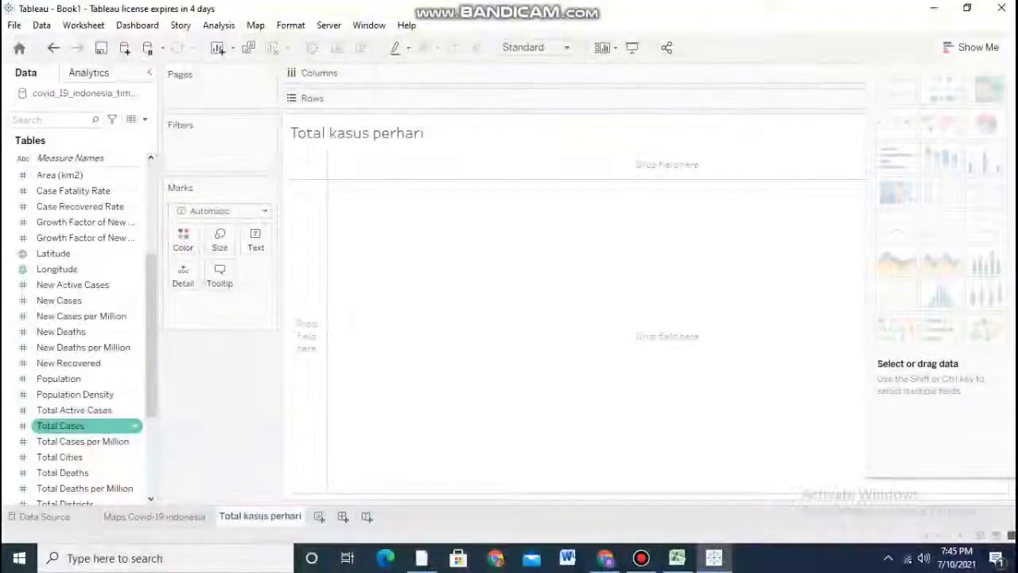
- Plot Total Cases on rows against Date on columns at the continuous Day level, and hide the Show Me pane
{"action": "left_click_drag", "start_coordinate": [61, 426], "coordinate": [413, 99]}
{"action": "left_click_drag", "start_coordinate": [151, 294], "coordinate": [151, 242]}
{"action": "left_click_drag", "start_coordinate": [239, 121], "coordinate": [380, 70]}
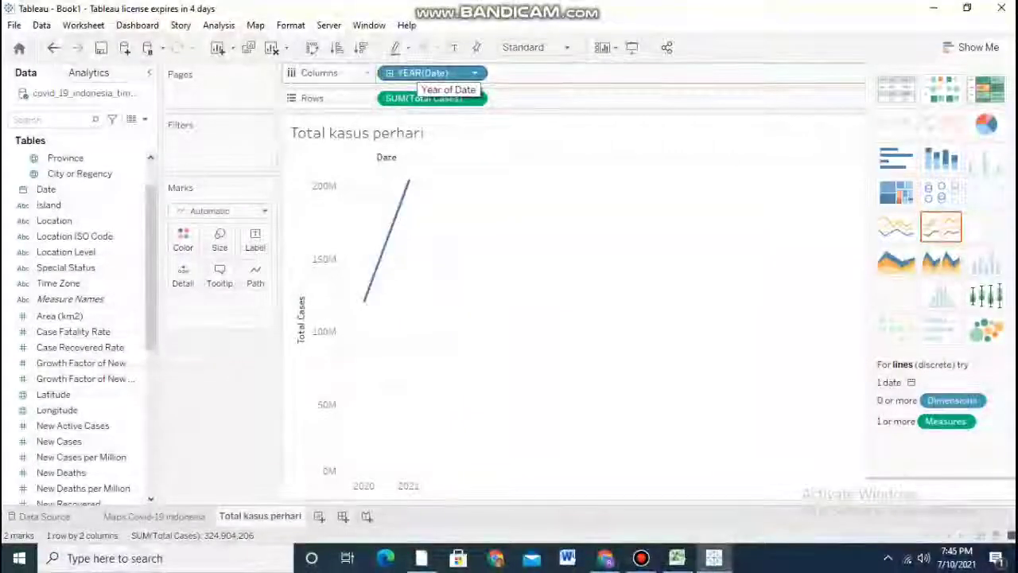
{"action": "left_click", "coordinate": [474, 73]}
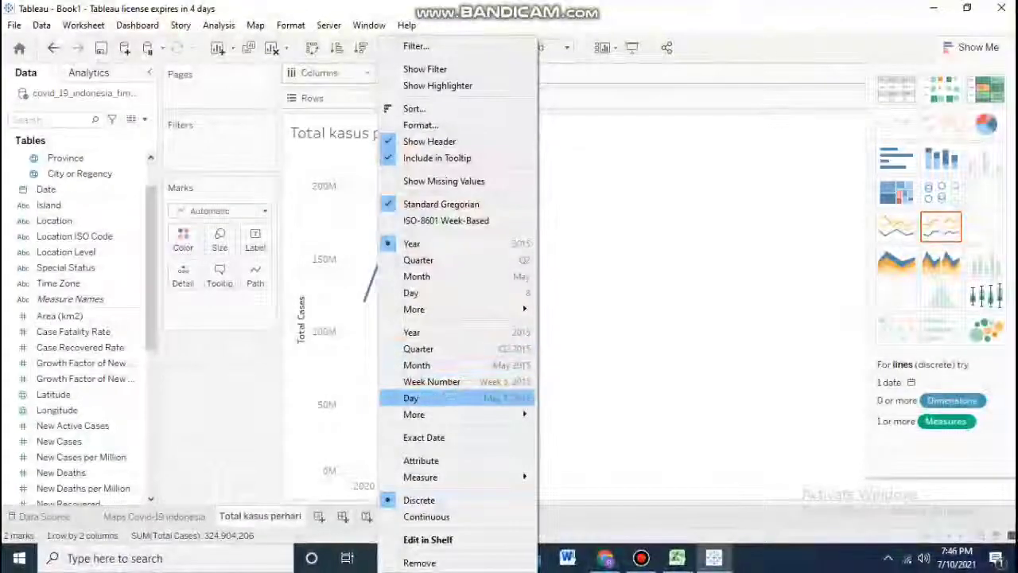
{"action": "left_click", "coordinate": [422, 397]}
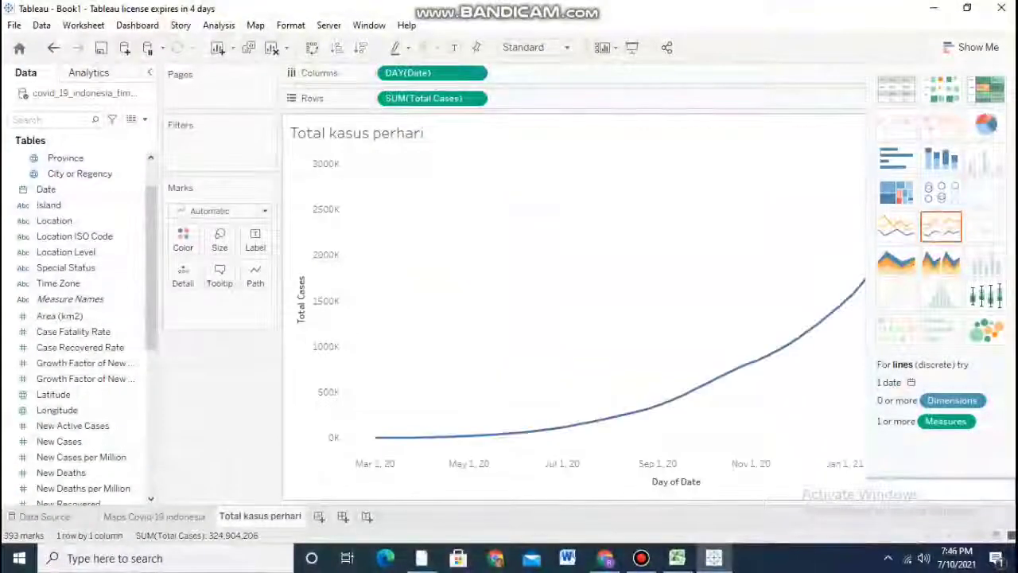
{"action": "left_click", "coordinate": [971, 48]}
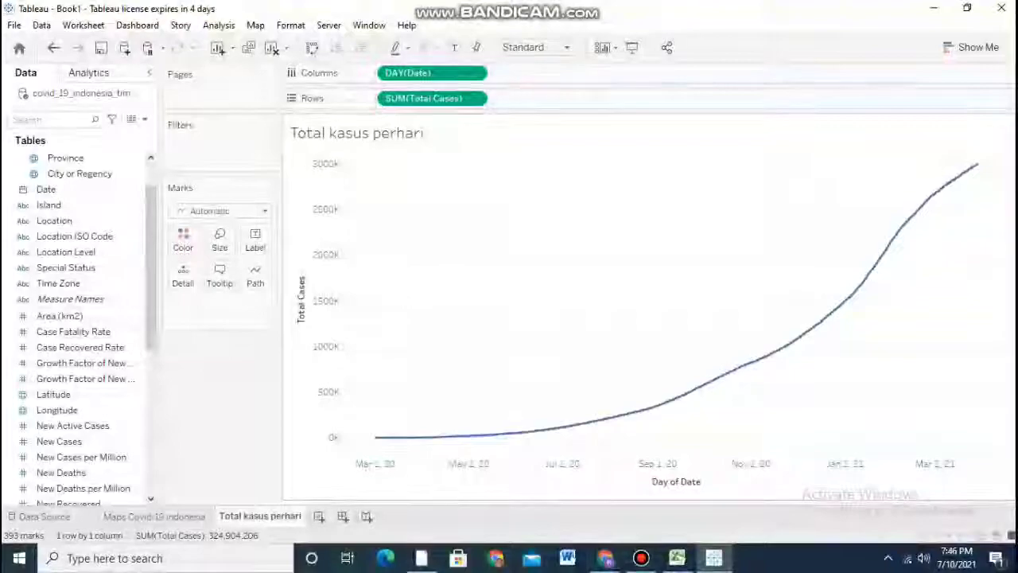
- Add another worksheet and name it "Total recovered perhari"
{"action": "left_click", "coordinate": [319, 516]}
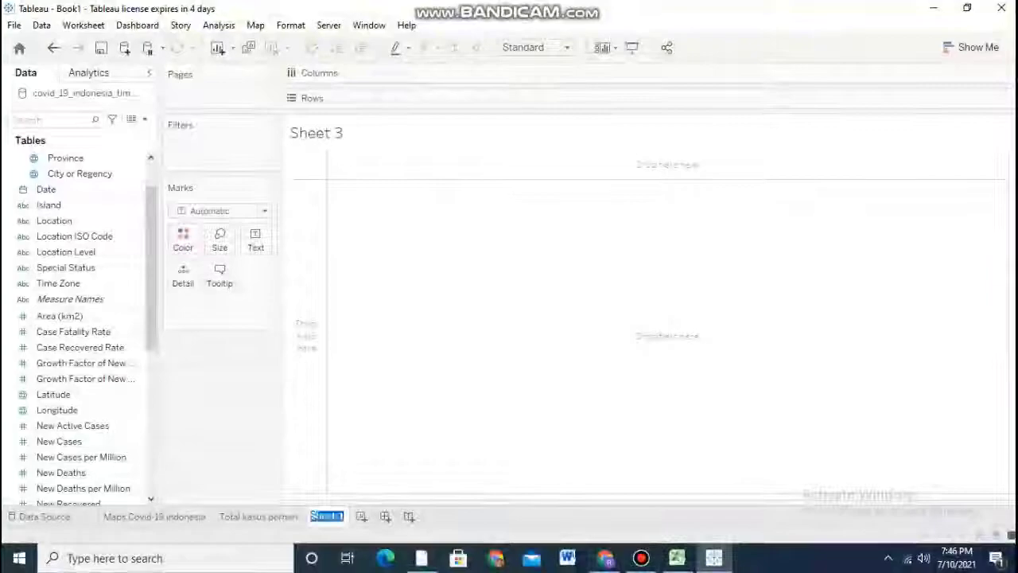
{"action": "type", "text": "Total"}
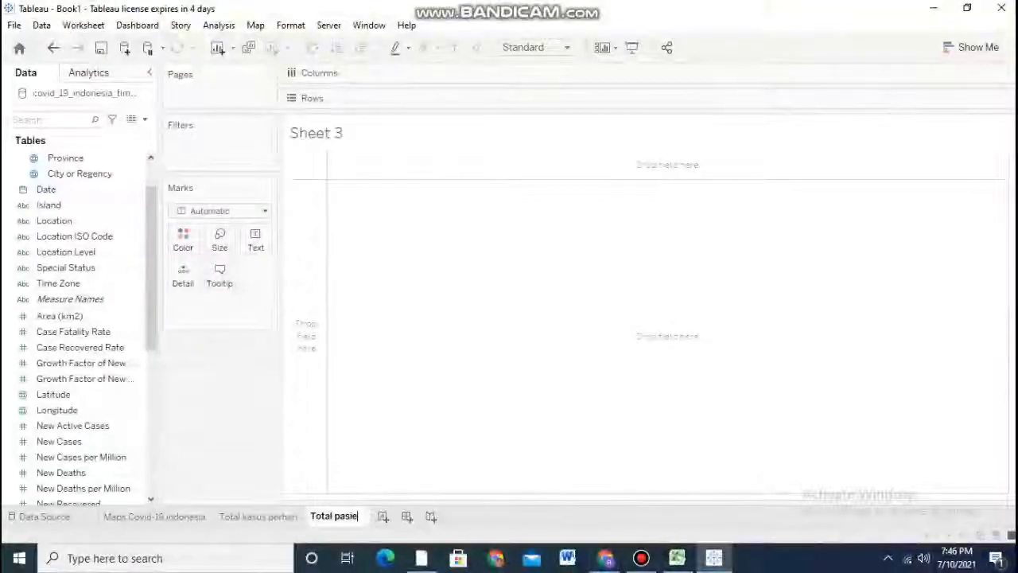
{"action": "type", "text": "pasiem s"}
{"action": "key", "text": "BackSpace"}
{"action": "key", "text": "BackSpace"}
{"action": "key", "text": "BackSpace"}
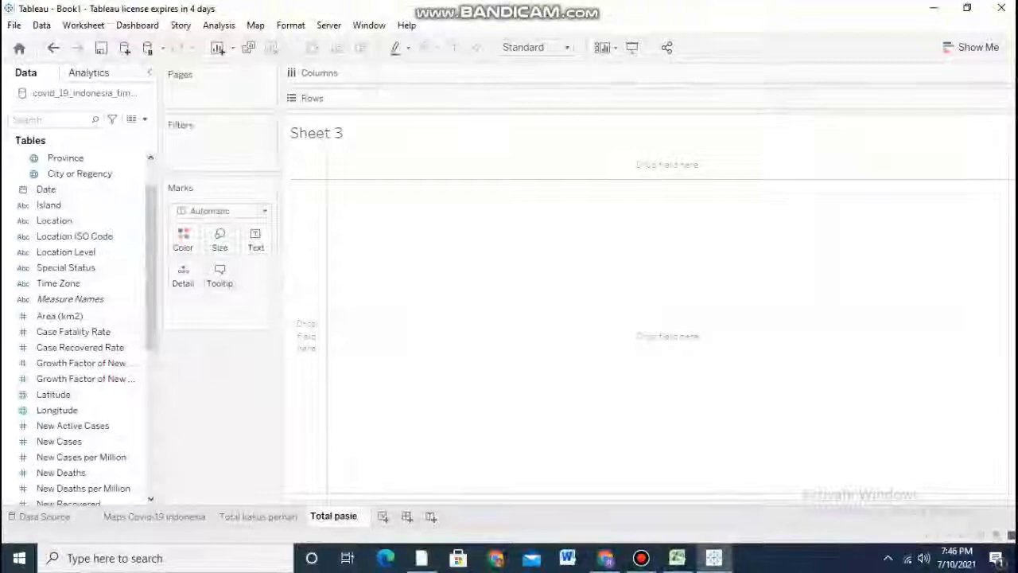
{"action": "key", "text": "BackSpace"}
{"action": "key", "text": "BackSpace"}
{"action": "type", "text": "recovery"}
{"action": "key", "text": "BackSpace"}
{"action": "type", "text": "e"}
{"action": "key", "text": "Return"}
{"action": "type", "text": "d perhari"}
{"action": "key", "text": "Return"}
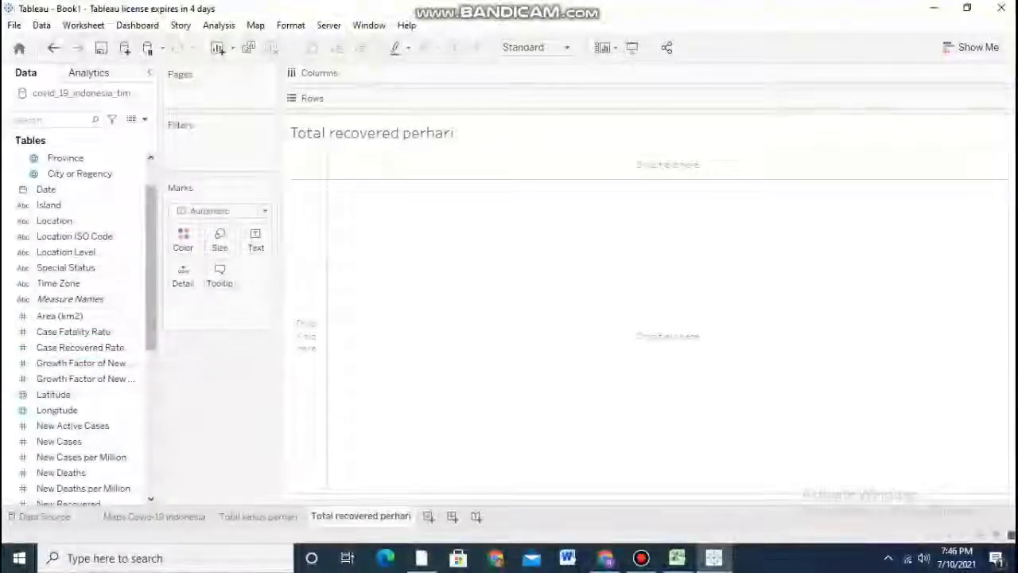
- Plot Total Recovered on rows against Date on columns, with the date set to the continuous Day level
{"action": "scroll", "coordinate": [80, 239], "scroll_direction": "up", "scroll_amount": 2}
{"action": "left_click_drag", "start_coordinate": [46, 236], "coordinate": [430, 72]}
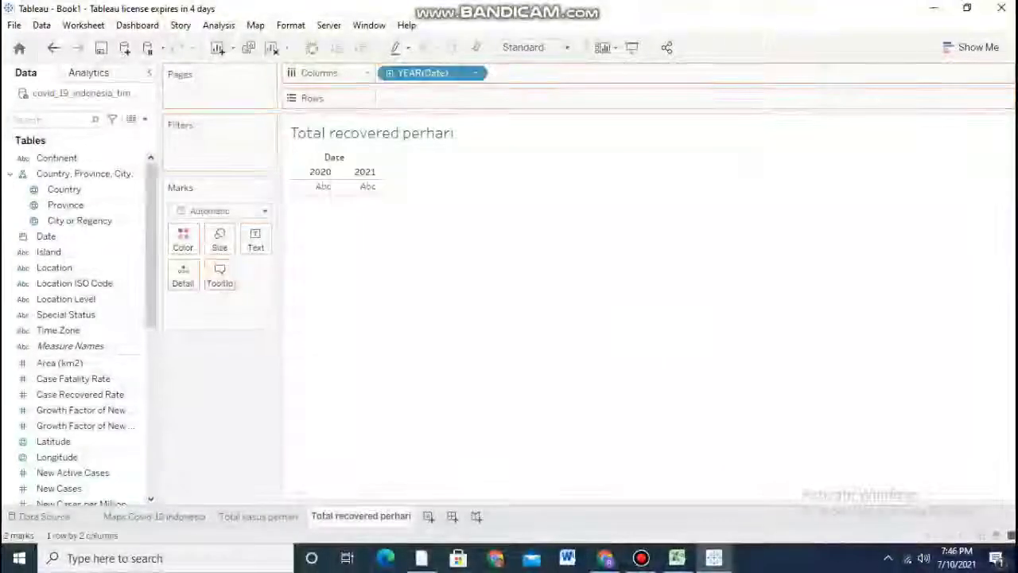
{"action": "scroll", "coordinate": [80, 318], "scroll_direction": "down", "scroll_amount": 2}
{"action": "scroll", "coordinate": [80, 318], "scroll_direction": "down", "scroll_amount": 2}
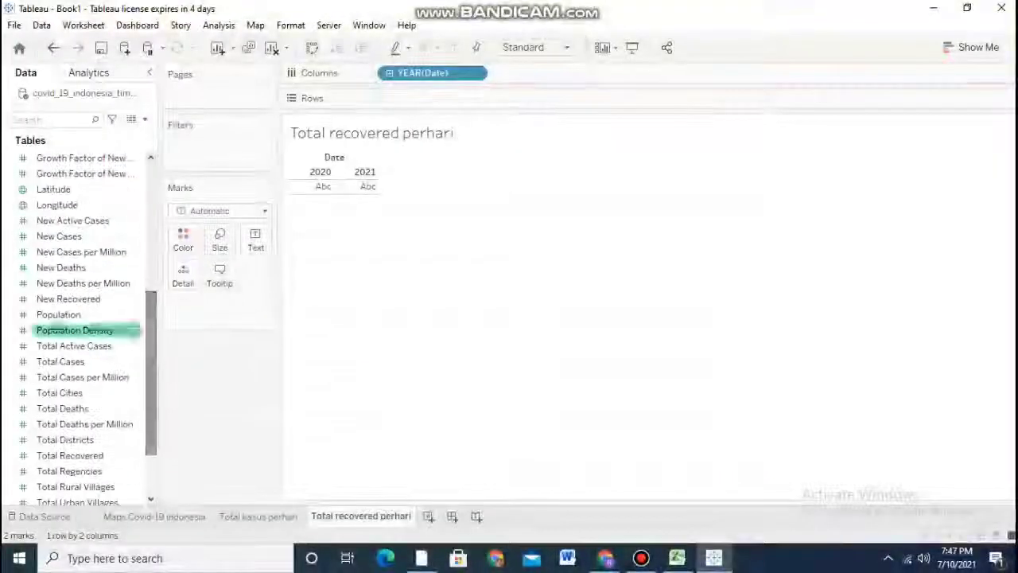
{"action": "mouse_move", "coordinate": [80, 454]}
{"action": "left_mouse_down"}
{"action": "mouse_move", "coordinate": [334, 238]}
{"action": "mouse_move", "coordinate": [440, 102]}
{"action": "left_mouse_up"}
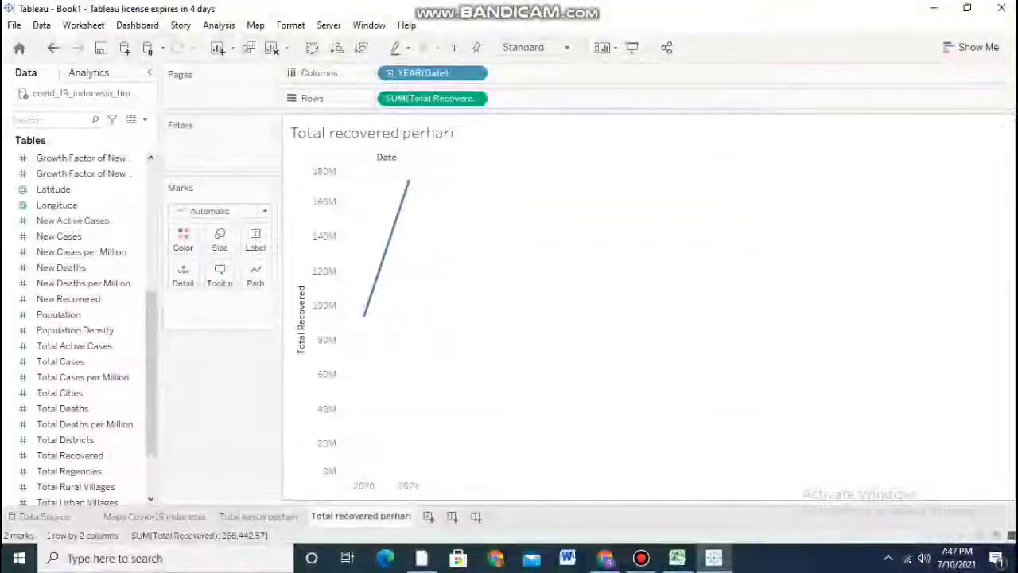
{"action": "left_click", "coordinate": [474, 72]}
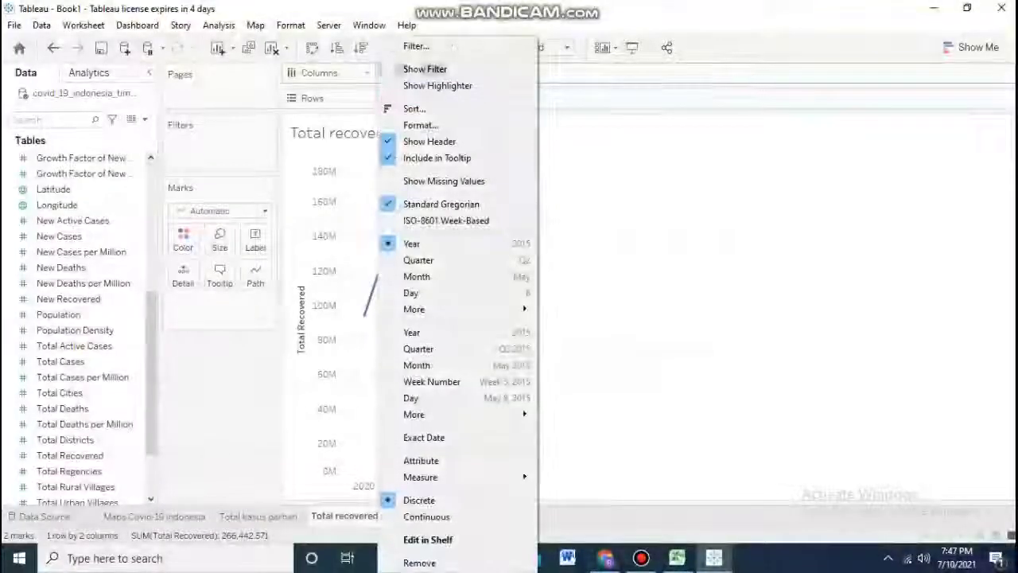
{"action": "left_click", "coordinate": [430, 398]}
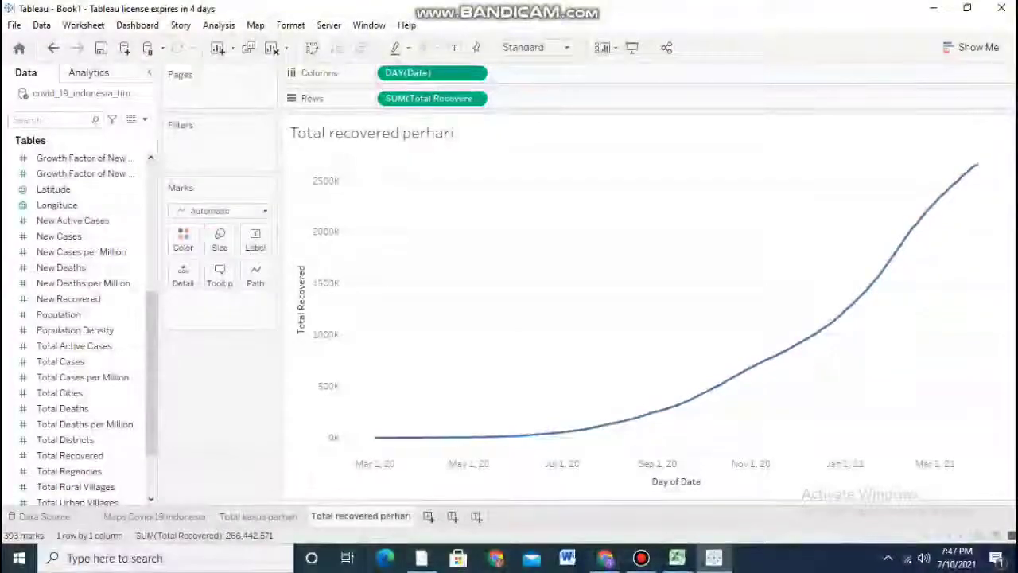
- Add a further worksheet and name it "Total deaths perhari"
{"action": "left_click", "coordinate": [429, 516]}
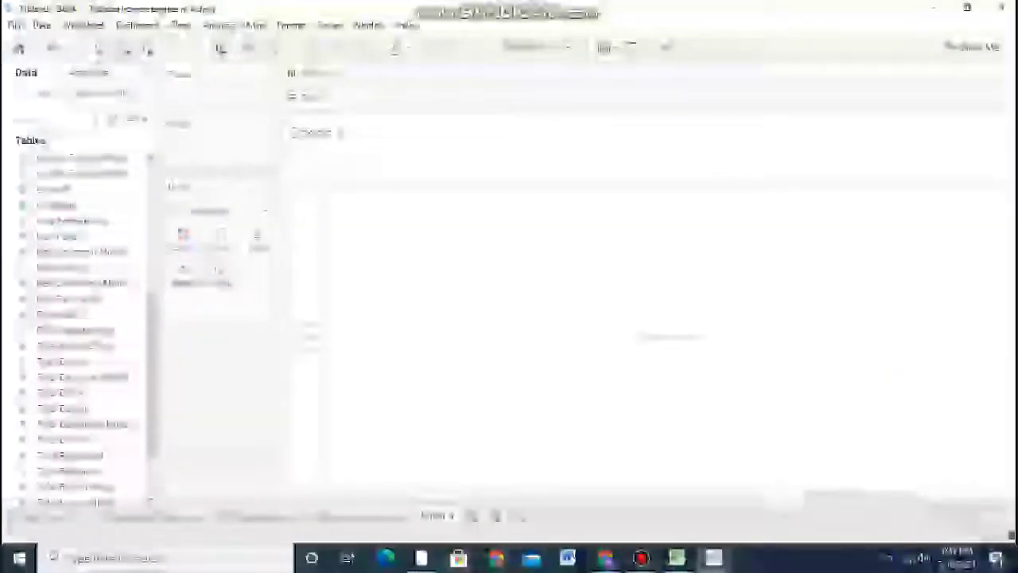
{"action": "double_click", "coordinate": [437, 516]}
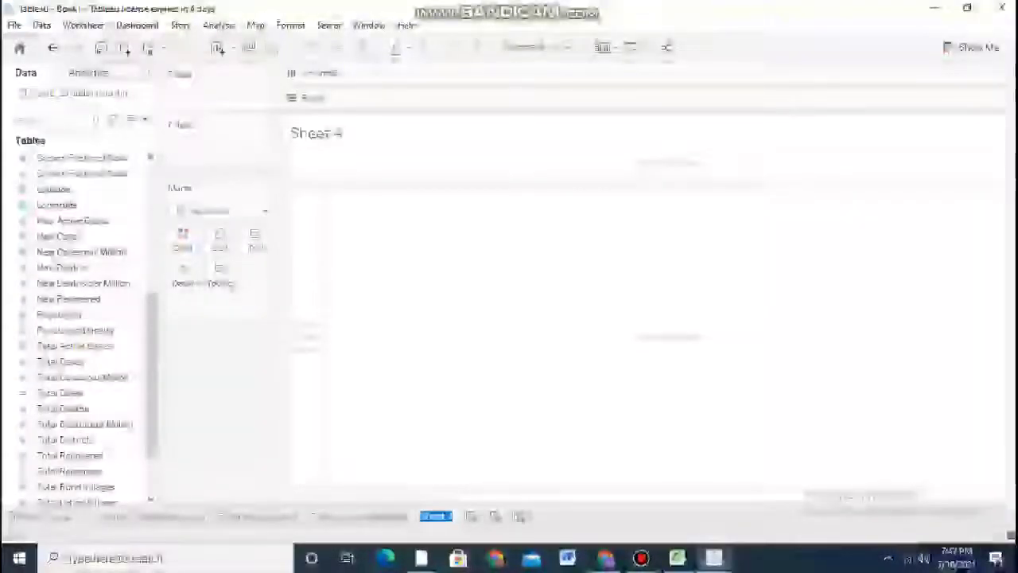
{"action": "type", "text": "Table"}
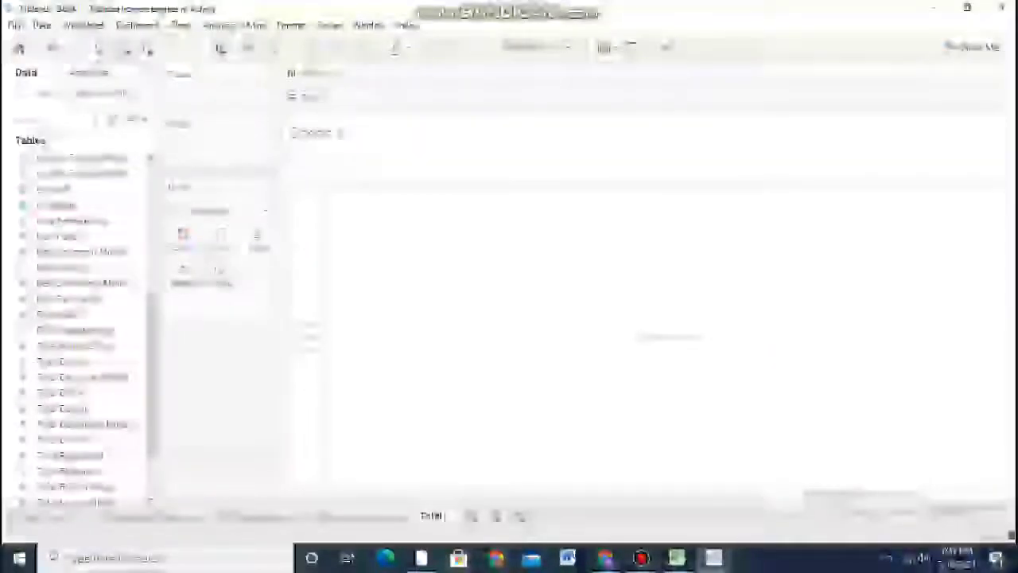
{"action": "type", "text": "dea"}
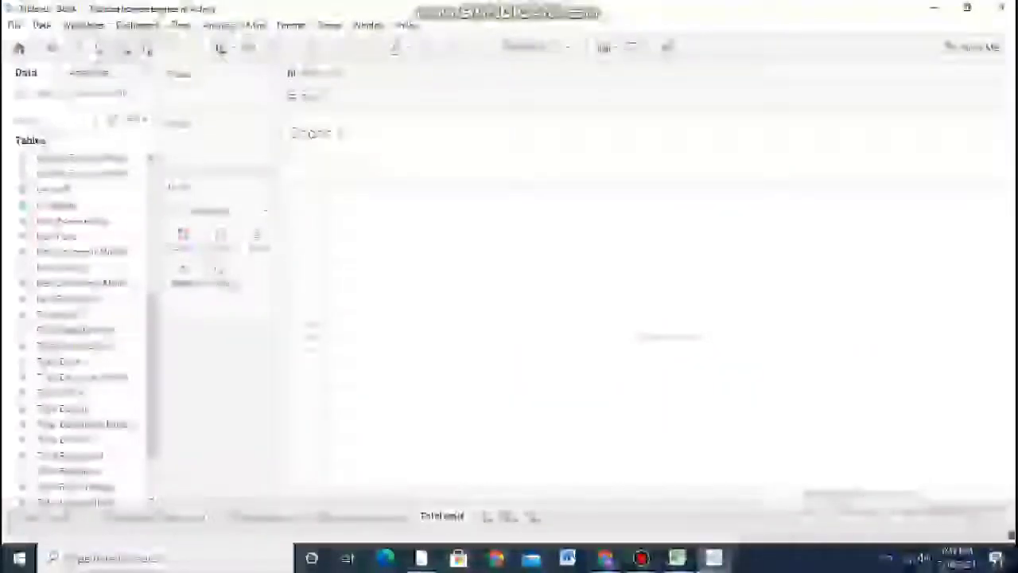
{"action": "type", "text": "th"}
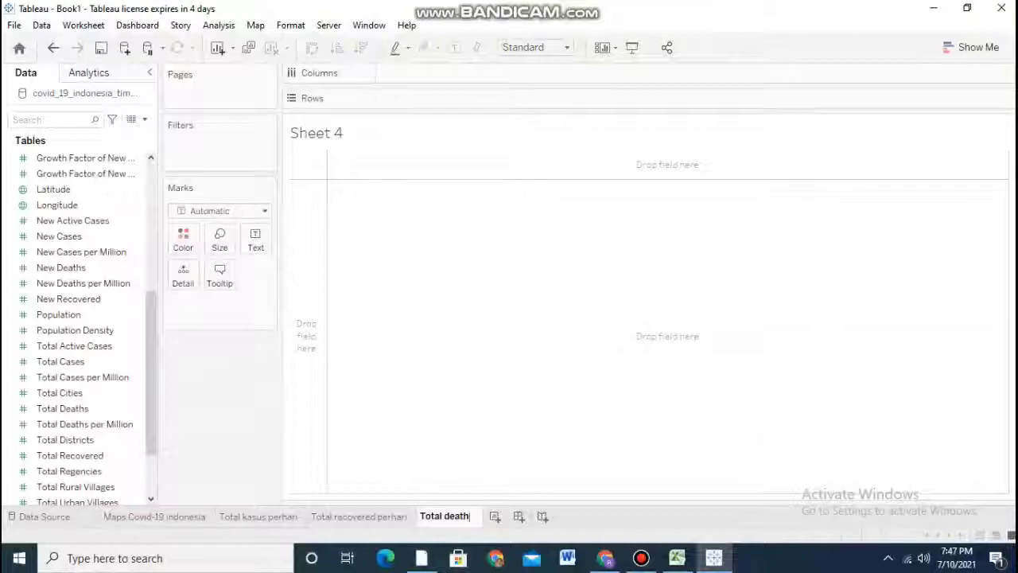
{"action": "type", "text": " cas"}
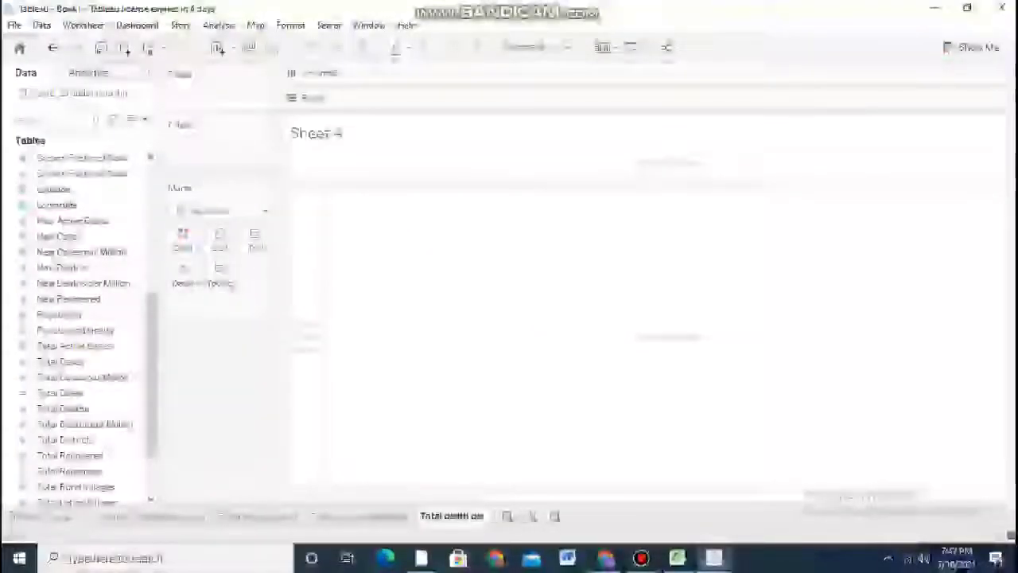
{"action": "type", "text": " million"}
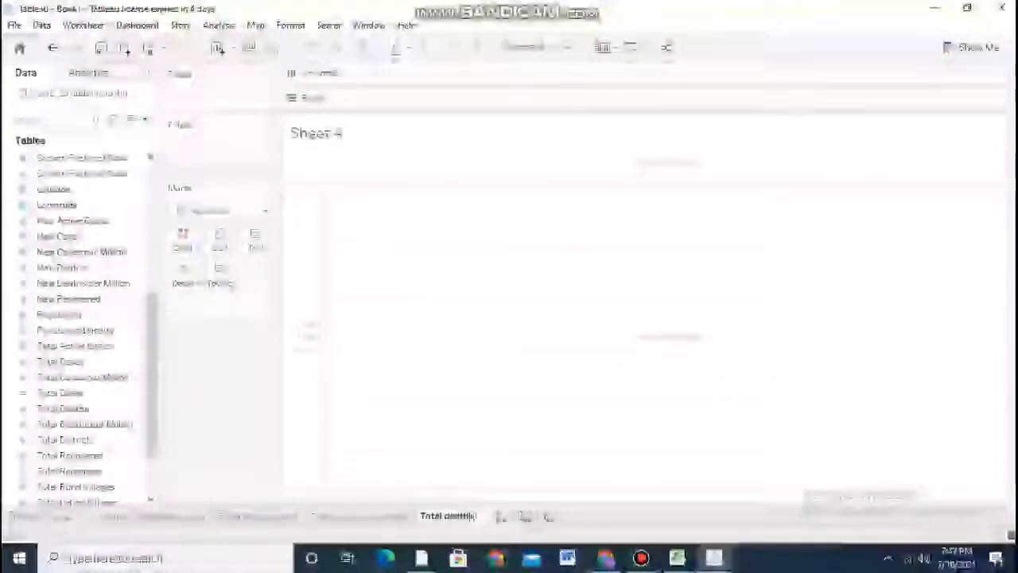
{"action": "type", "text": "ll"}
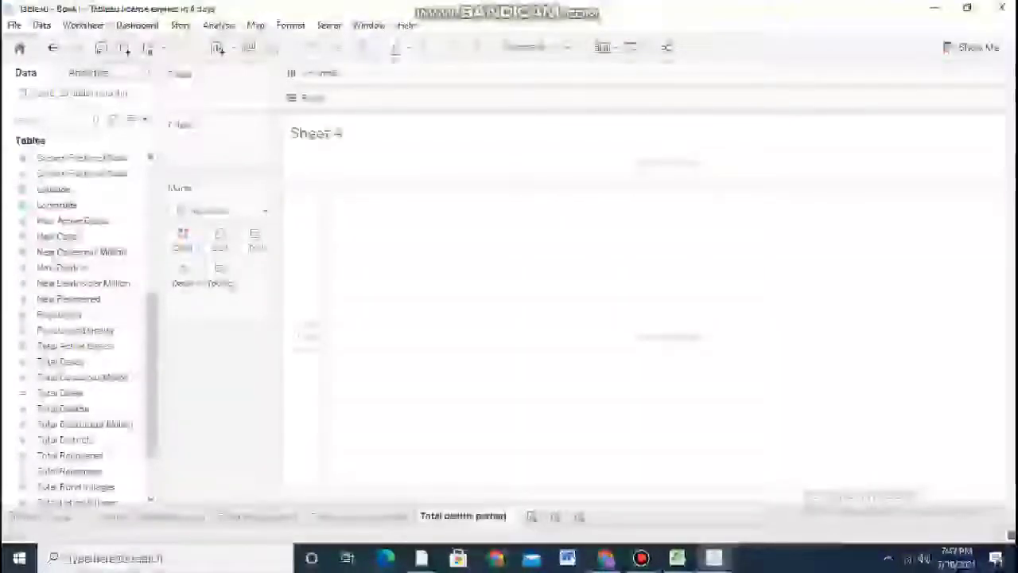
{"action": "key", "text": "Return"}
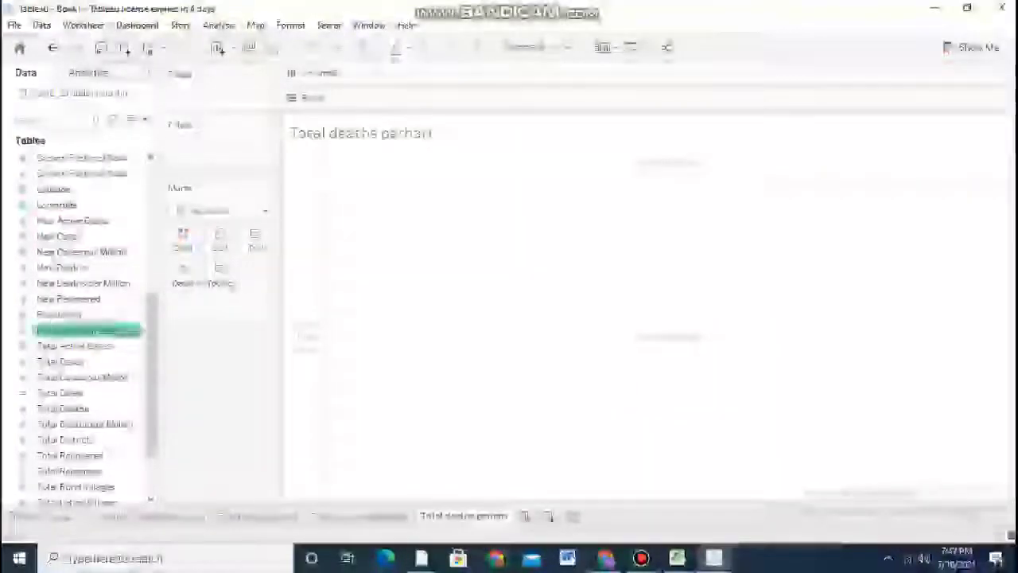
- Plot Total Deaths on rows against Date on columns, with the date set to the continuous Day level
{"action": "scroll", "coordinate": [79, 326], "scroll_direction": "up", "scroll_amount": 5}
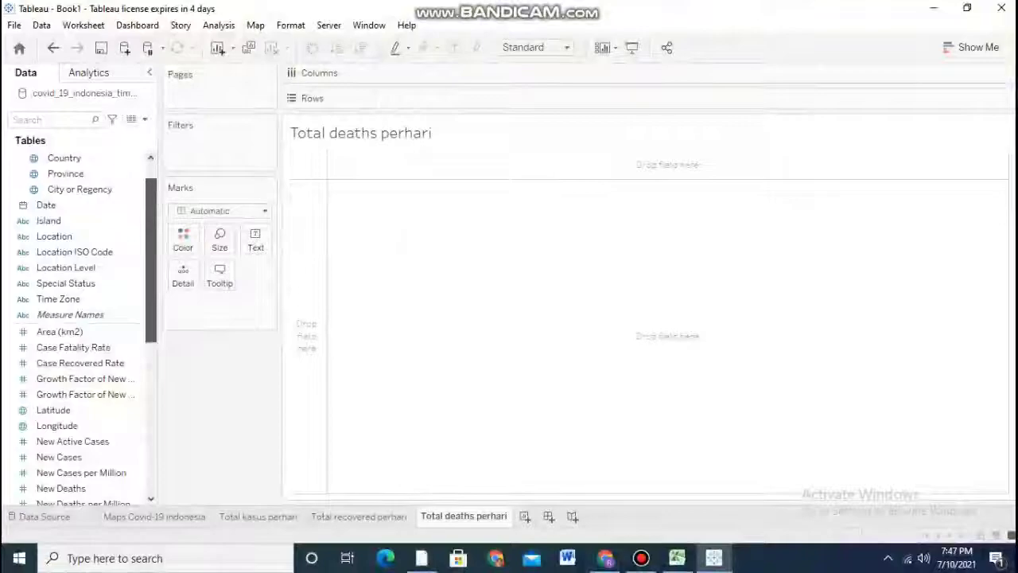
{"action": "left_click_drag", "start_coordinate": [47, 205], "coordinate": [394, 72]}
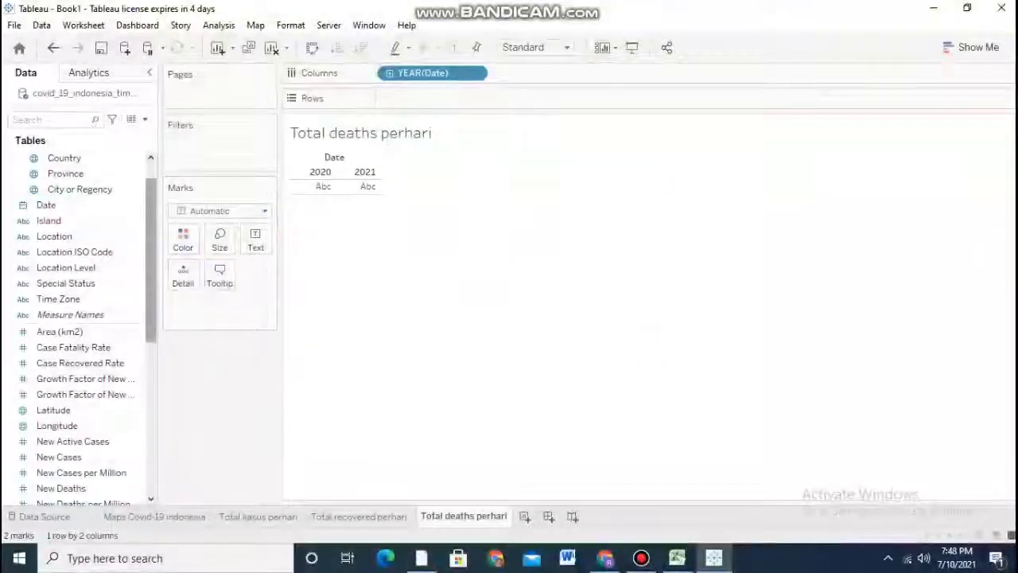
{"action": "scroll", "coordinate": [87, 330], "scroll_direction": "down", "scroll_amount": 5}
{"action": "left_click_drag", "start_coordinate": [87, 377], "coordinate": [434, 96]}
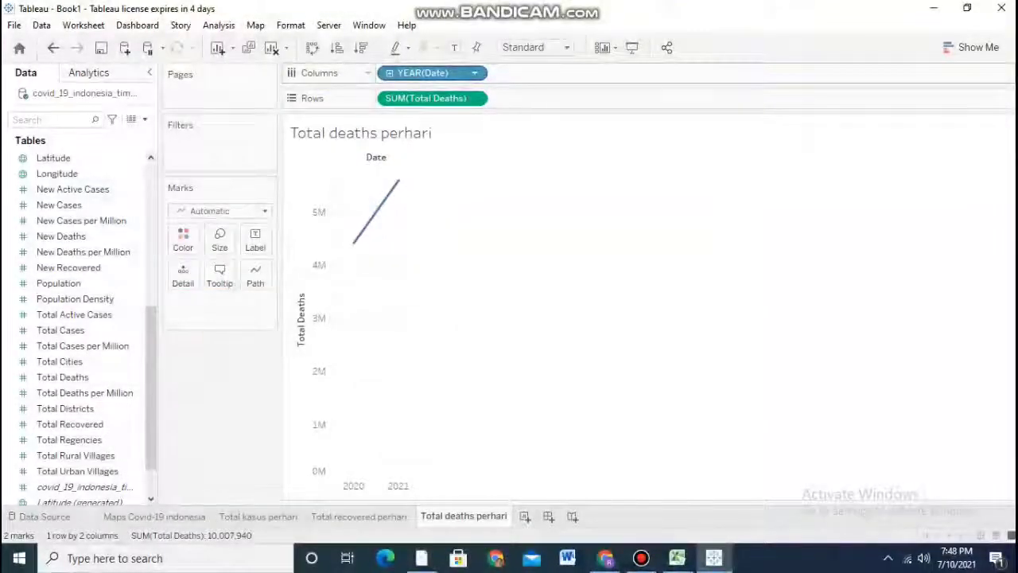
{"action": "left_click", "coordinate": [474, 73]}
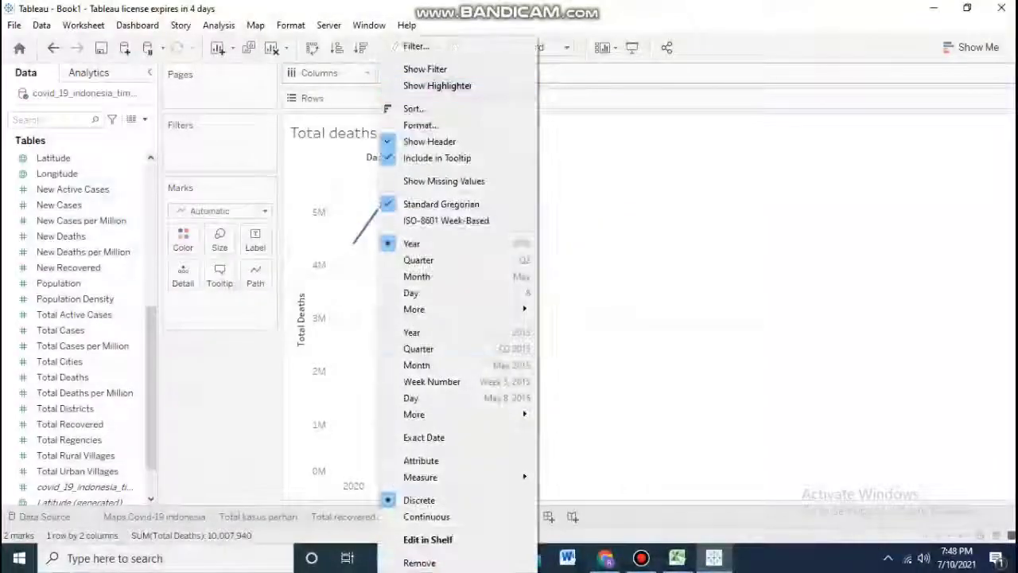
{"action": "left_click", "coordinate": [430, 398]}
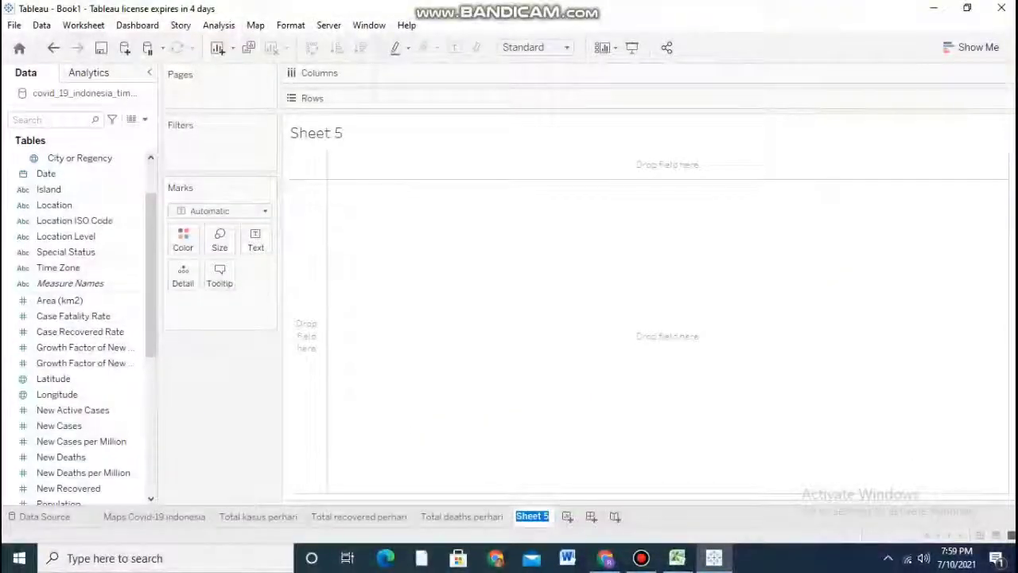
- Name the new worksheet "Kasus baru perprovinsi" and place Province on rows
{"action": "type", "text": "asu"}
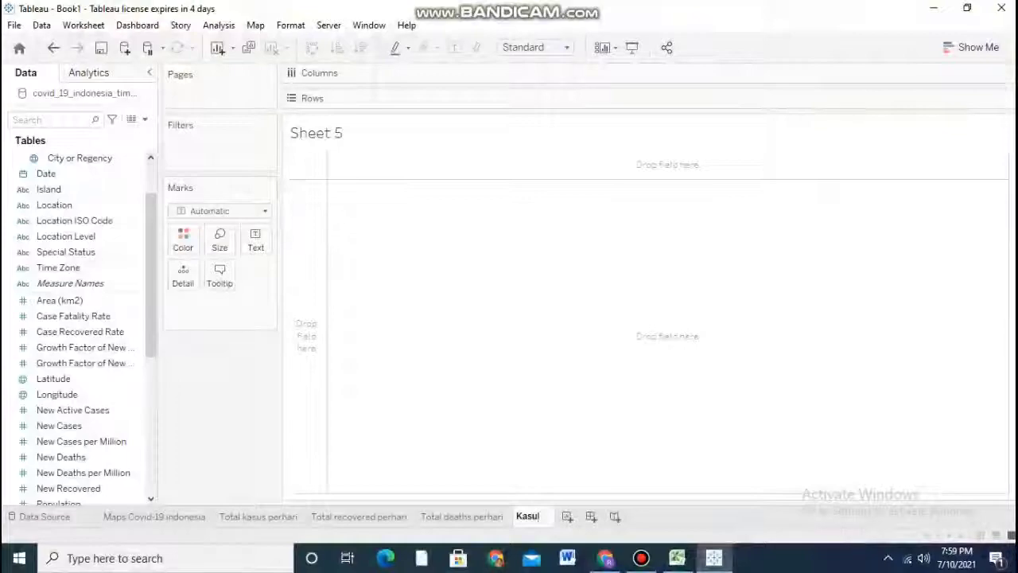
{"action": "type", "text": "ru perprovinsi"}
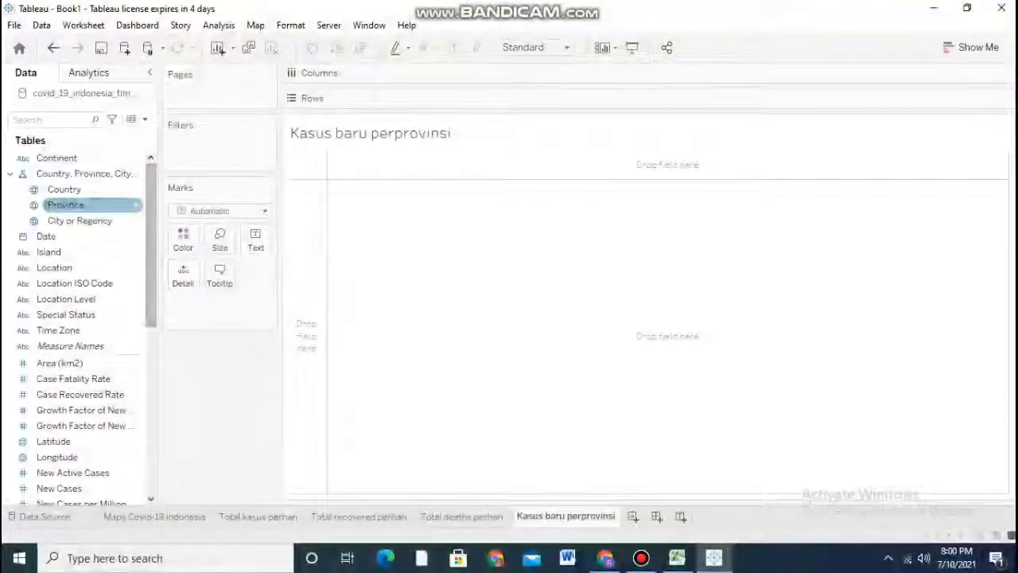
{"action": "left_click_drag", "start_coordinate": [91, 204], "coordinate": [119, 139]}
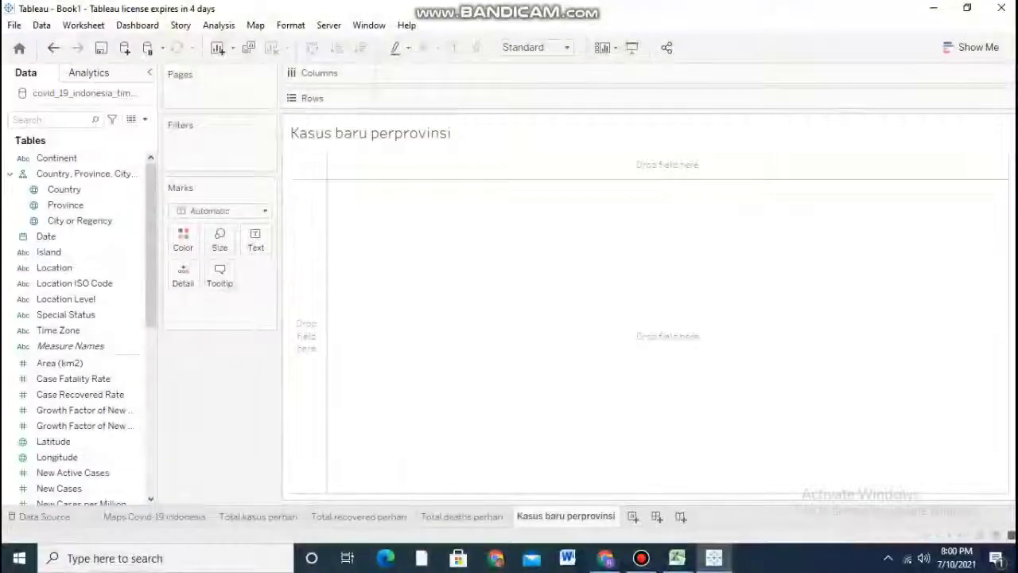
{"action": "left_click_drag", "start_coordinate": [123, 173], "coordinate": [398, 97]}
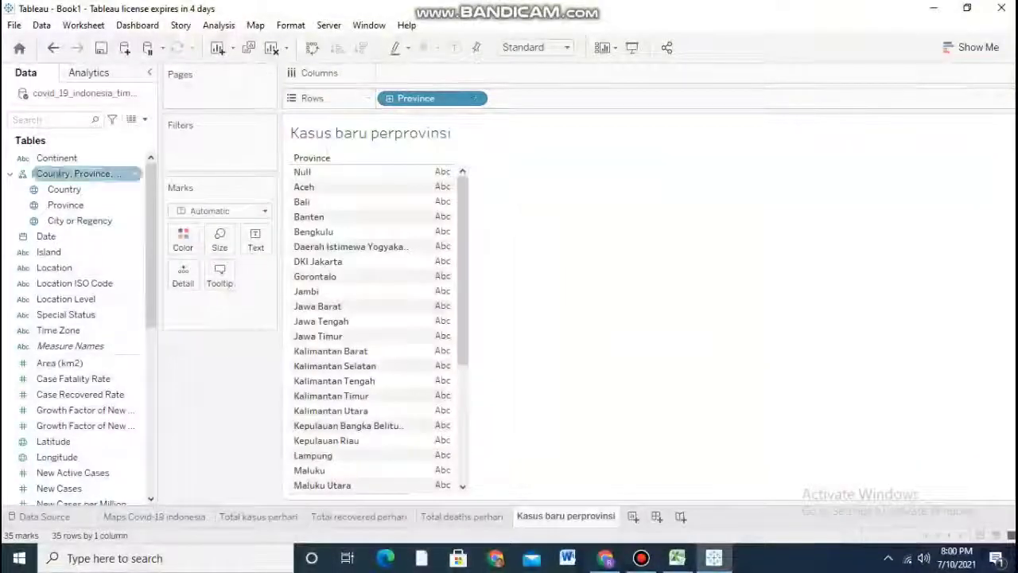
- Filter the Province field to exclude Null and colour the marks by Province
{"action": "left_click_drag", "start_coordinate": [65, 205], "coordinate": [183, 147]}
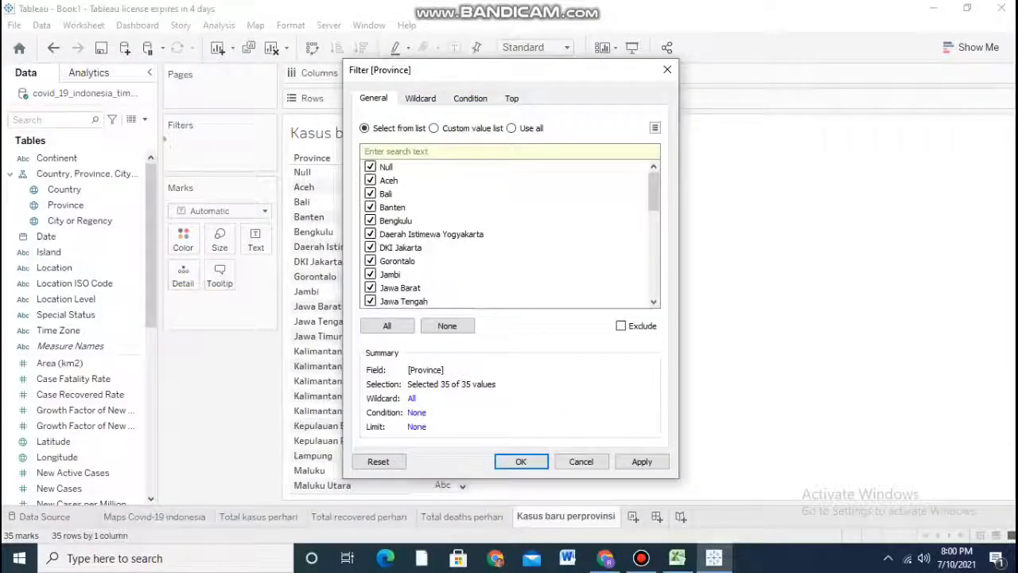
{"action": "left_click", "coordinate": [371, 167]}
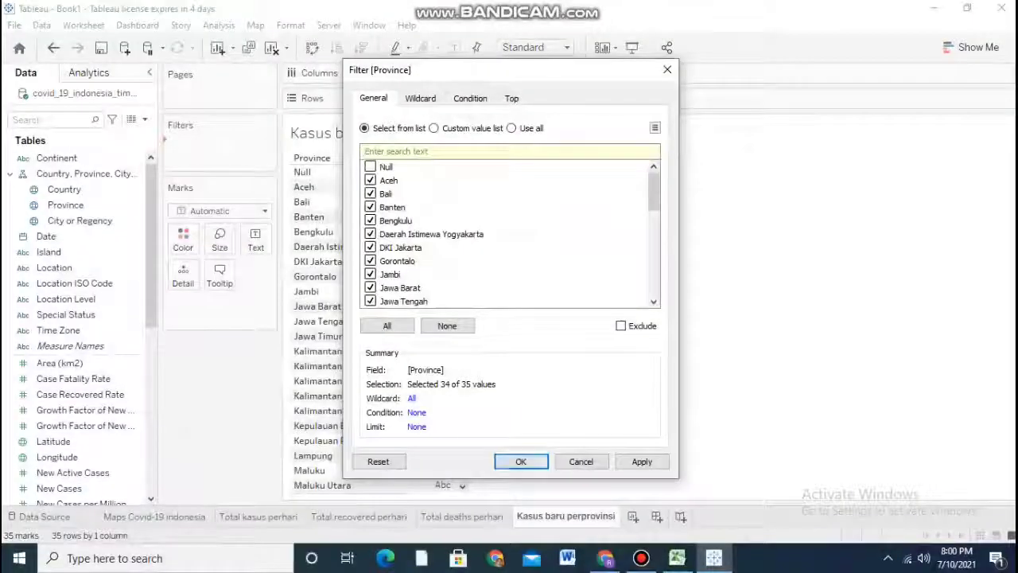
{"action": "left_click", "coordinate": [521, 461]}
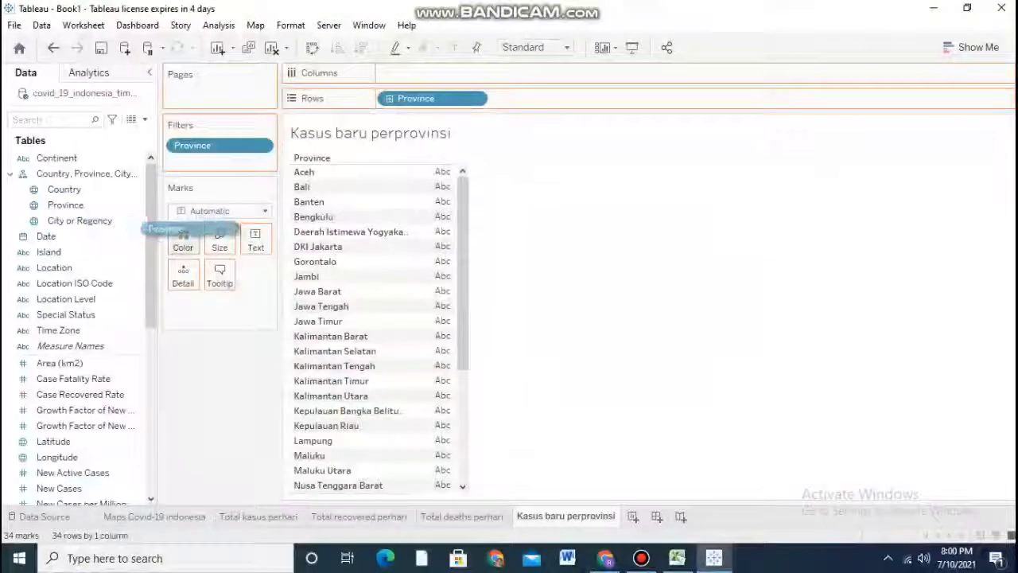
{"action": "left_click_drag", "start_coordinate": [185, 231], "coordinate": [183, 239]}
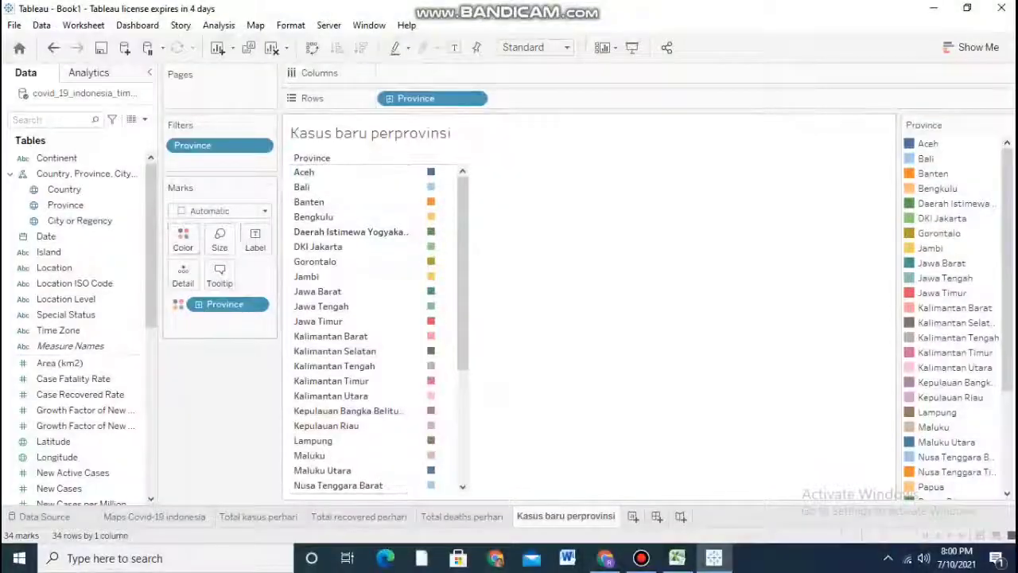
- Plot New Cases on columns as a bar chart and sort the provinces by New Cases in descending order
{"action": "scroll", "coordinate": [80, 334], "scroll_direction": "down", "scroll_amount": 2}
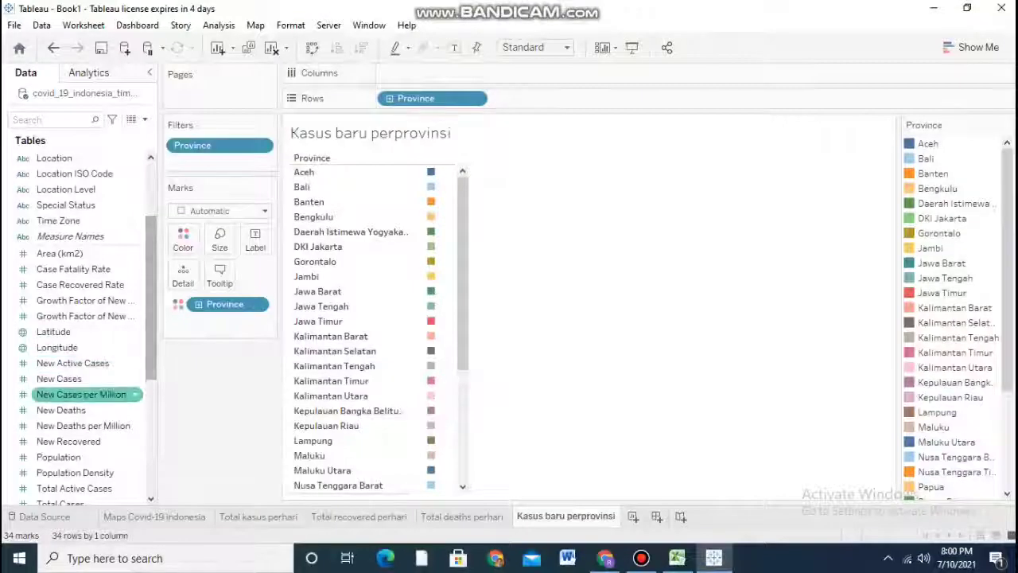
{"action": "left_click_drag", "start_coordinate": [88, 379], "coordinate": [354, 131]}
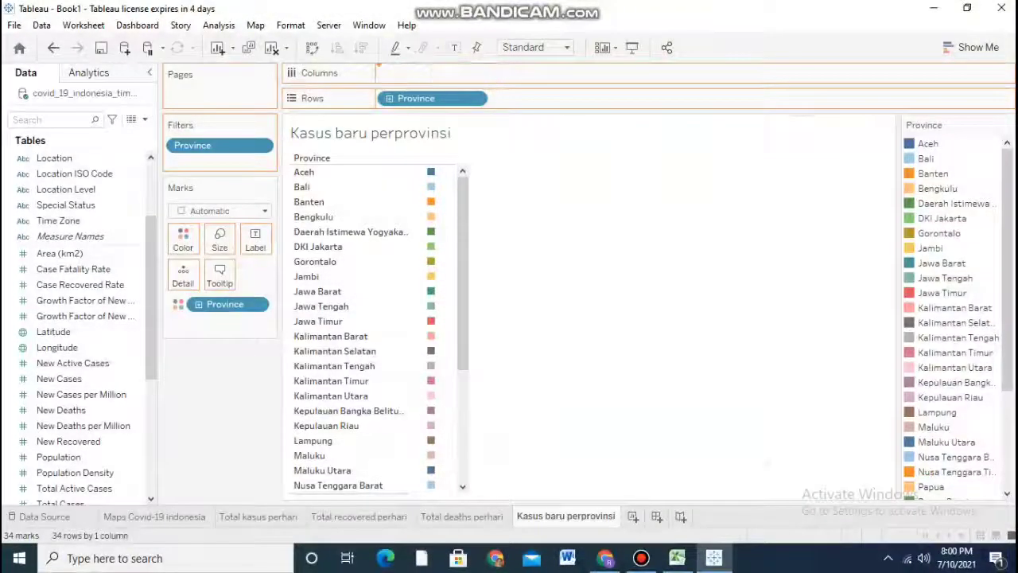
{"action": "left_click_drag", "start_coordinate": [382, 72], "coordinate": [390, 73]}
{"action": "mouse_move", "coordinate": [417, 173]}
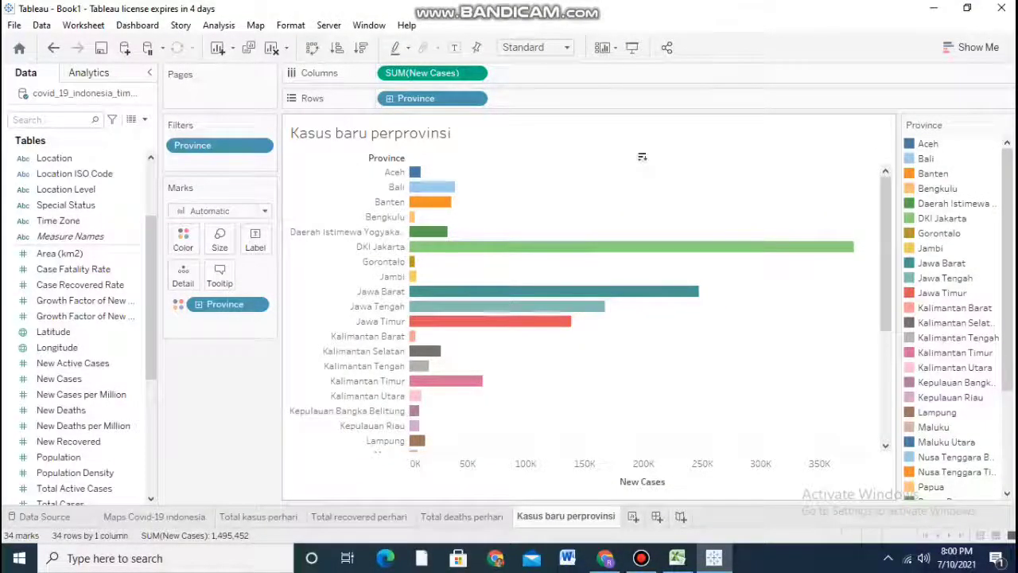
{"action": "left_click", "coordinate": [642, 156]}
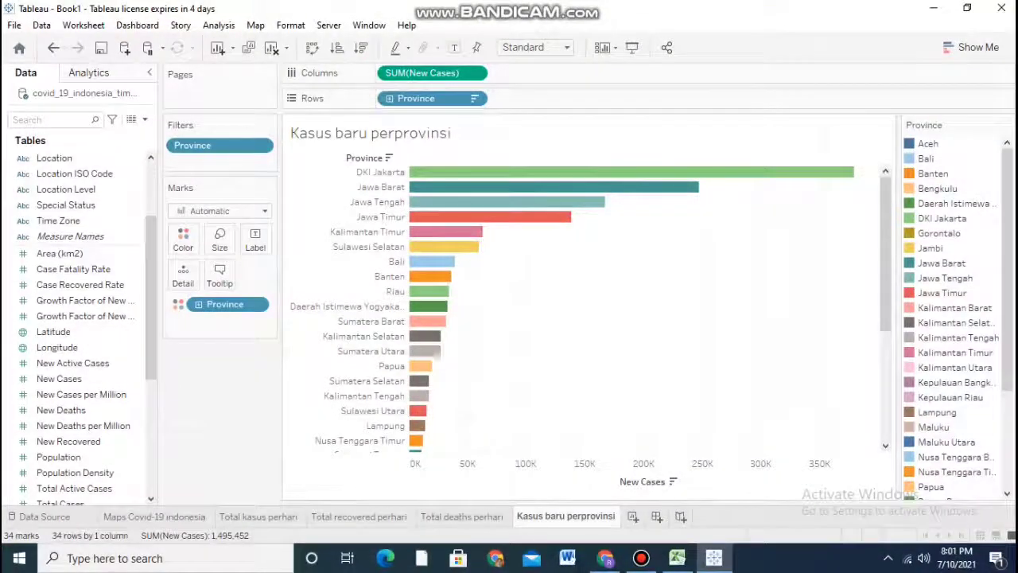
- Look over the finished worksheets and create a new dashboard
{"action": "left_click", "coordinate": [462, 516]}
{"action": "left_click", "coordinate": [359, 516]}
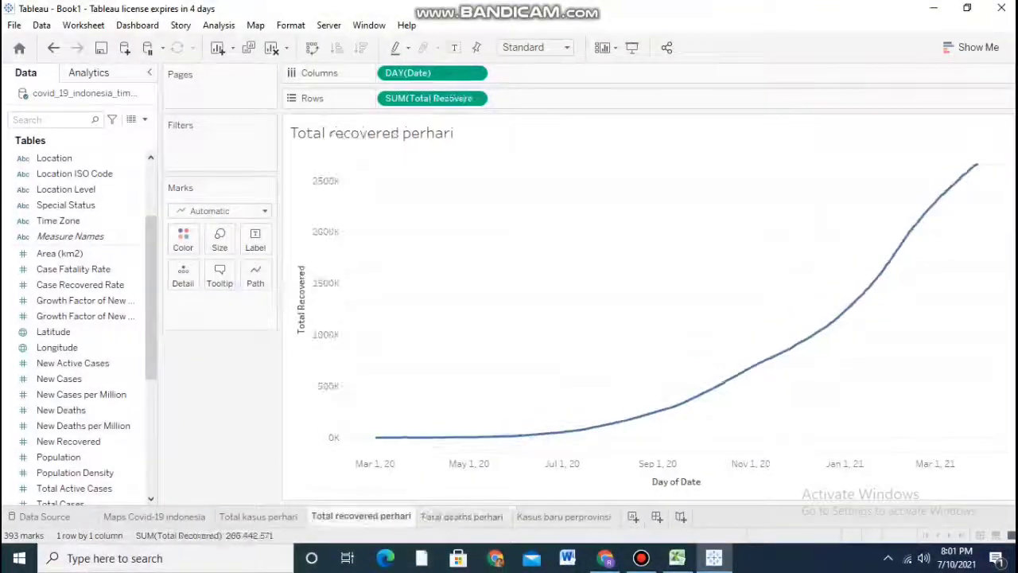
{"action": "left_click", "coordinate": [258, 517]}
{"action": "left_click", "coordinate": [155, 516]}
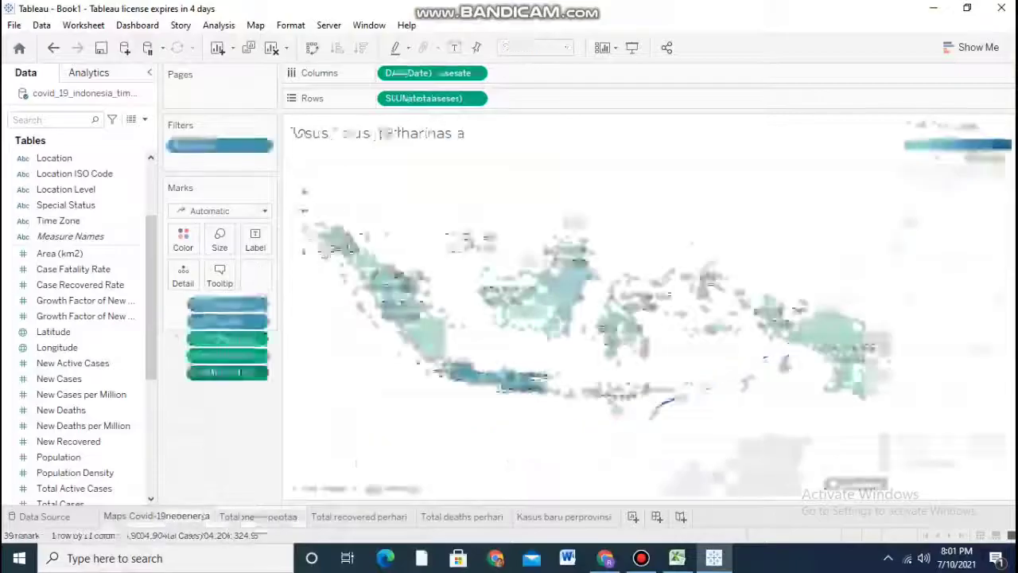
{"action": "left_click", "coordinate": [564, 516]}
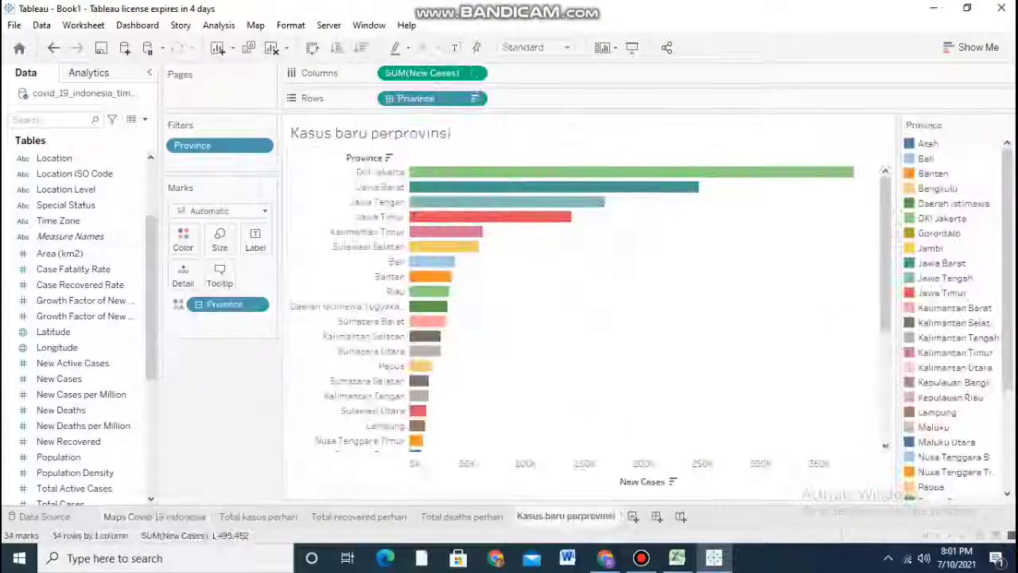
{"action": "left_click", "coordinate": [656, 516]}
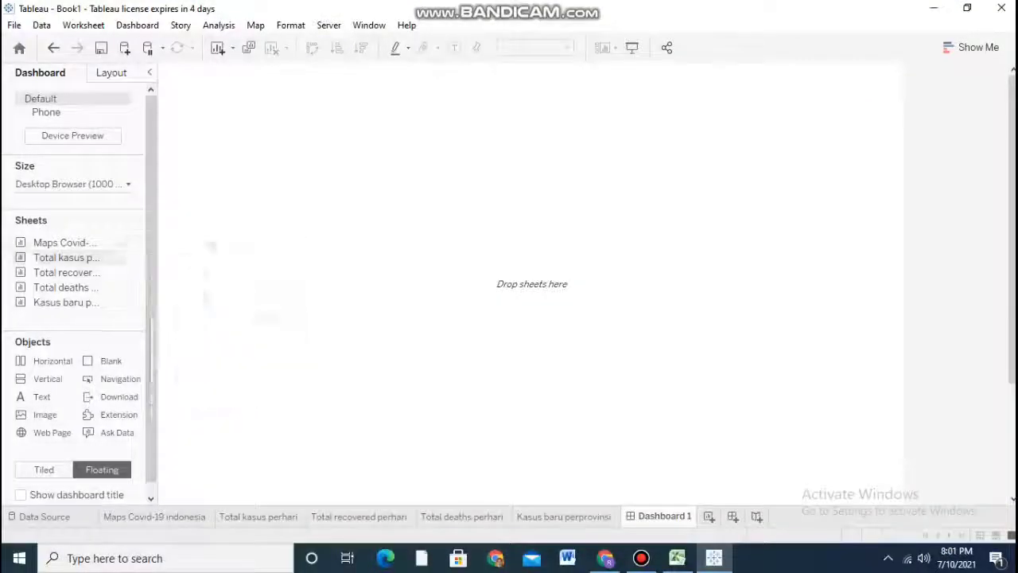
{"action": "left_click_drag", "start_coordinate": [60, 241], "coordinate": [518, 147]}
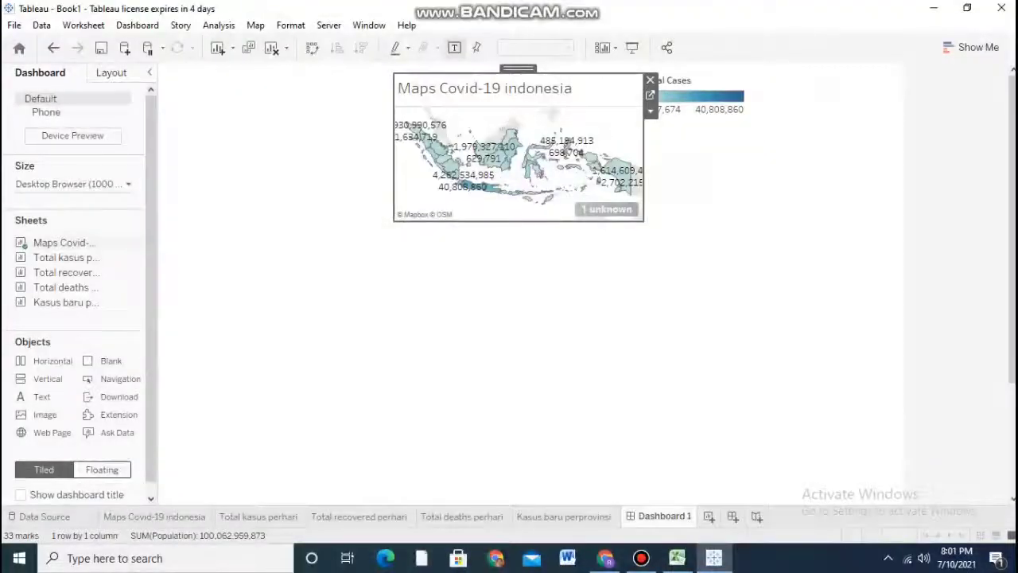
{"action": "left_click", "coordinate": [102, 469]}
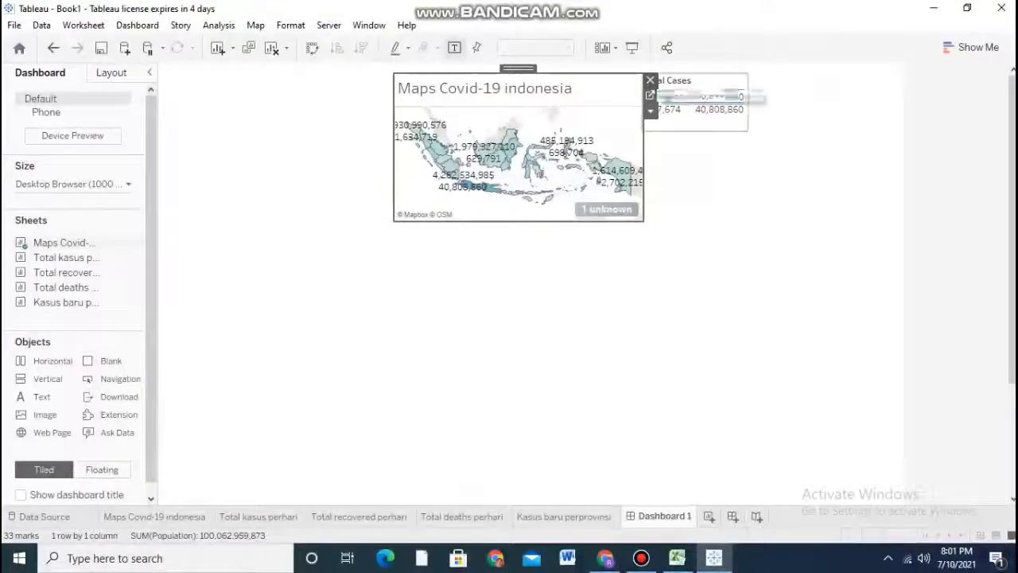
{"action": "left_click", "coordinate": [650, 79]}
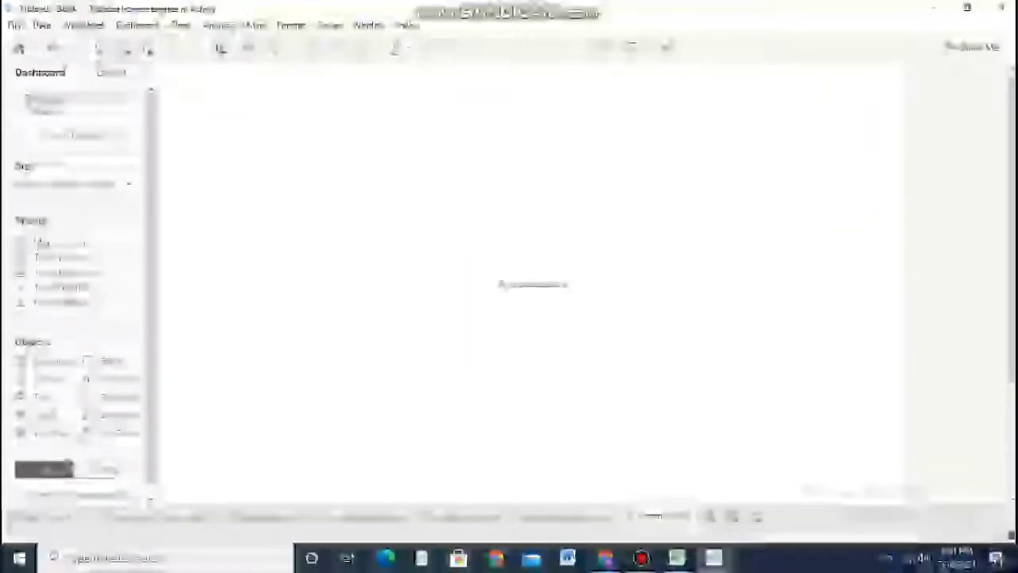
{"action": "left_click_drag", "start_coordinate": [65, 243], "coordinate": [525, 286]}
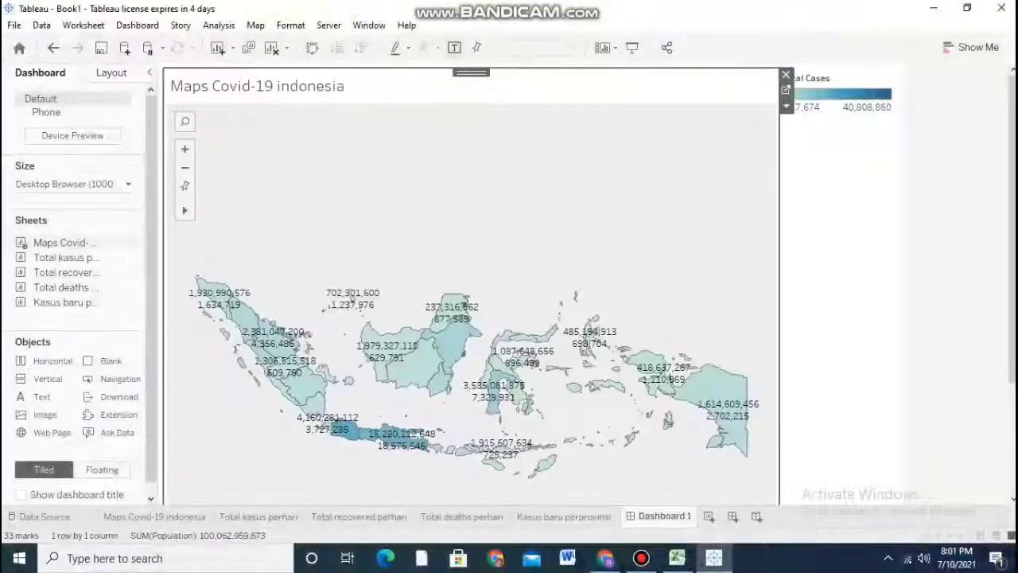
{"action": "mouse_move", "coordinate": [1012, 231]}
{"action": "left_mouse_down"}
{"action": "mouse_move", "coordinate": [1012, 340]}
{"action": "mouse_move", "coordinate": [1012, 231]}
{"action": "left_mouse_up"}
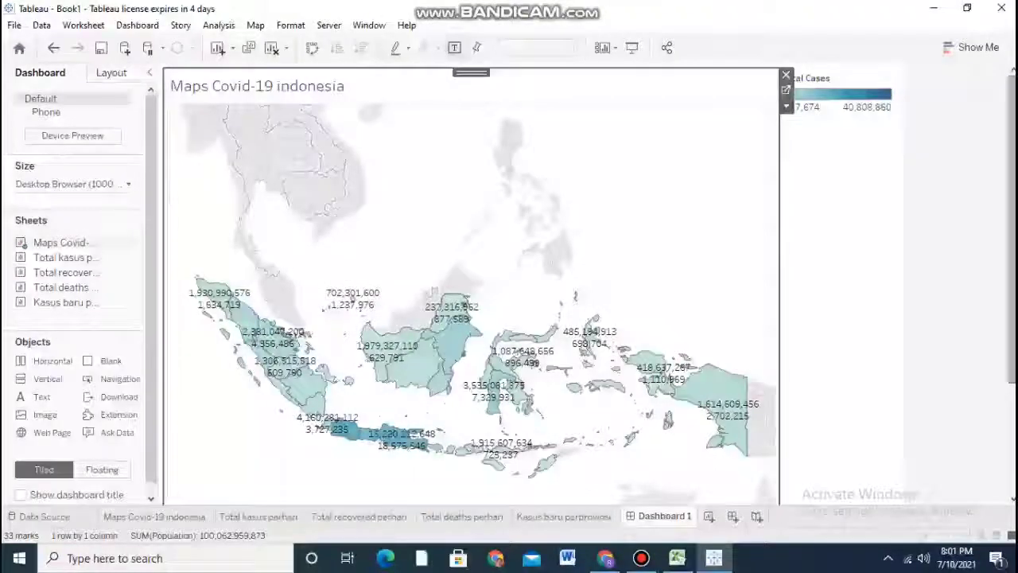
{"action": "mouse_move", "coordinate": [780, 287]}
{"action": "left_mouse_down"}
{"action": "mouse_move", "coordinate": [718, 286]}
{"action": "mouse_move", "coordinate": [838, 287]}
{"action": "mouse_move", "coordinate": [777, 286]}
{"action": "left_mouse_up"}
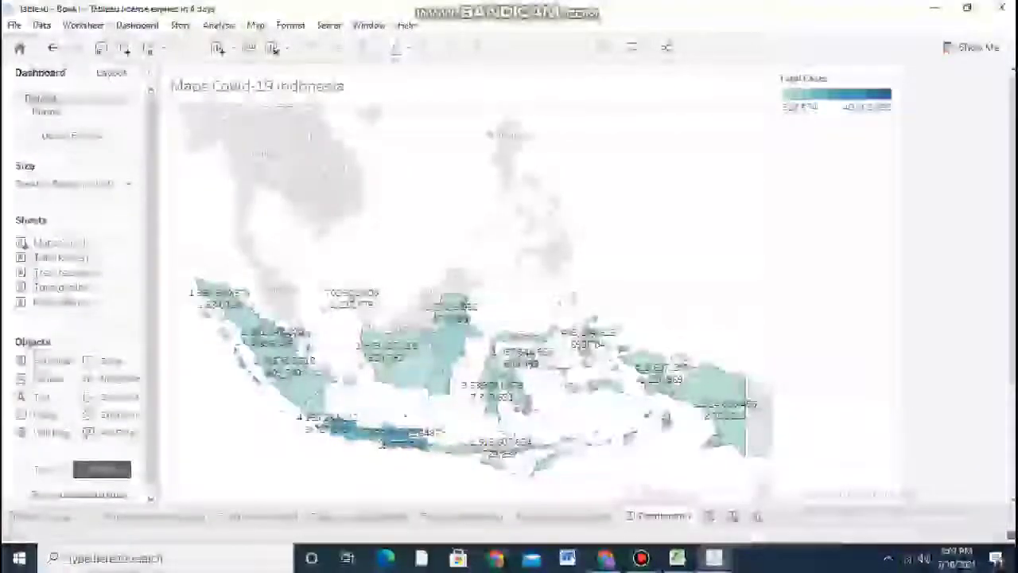
{"action": "left_click", "coordinate": [493, 239]}
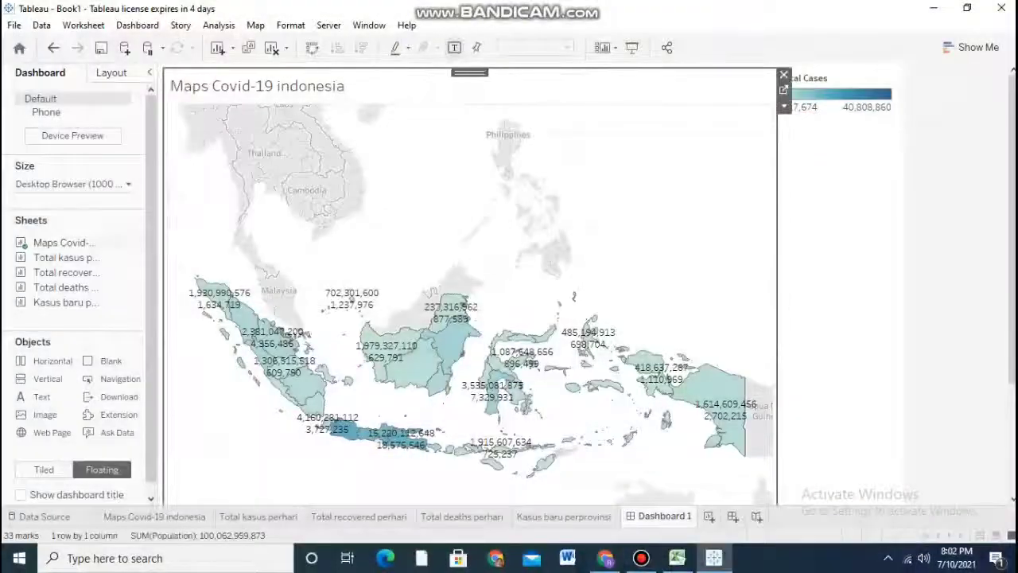
{"action": "left_click_drag", "start_coordinate": [777, 280], "coordinate": [614, 280]}
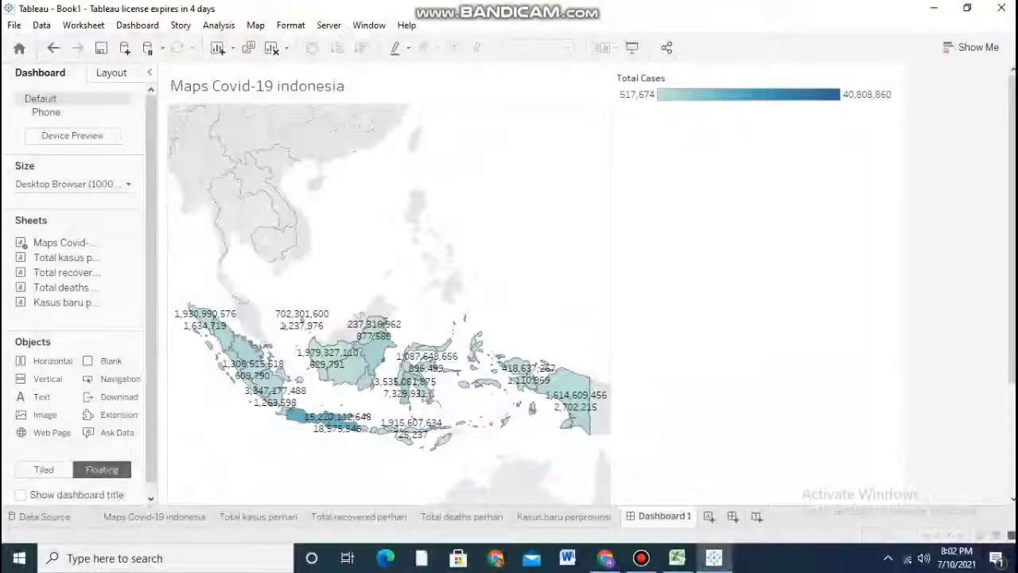
{"action": "left_click", "coordinate": [754, 191]}
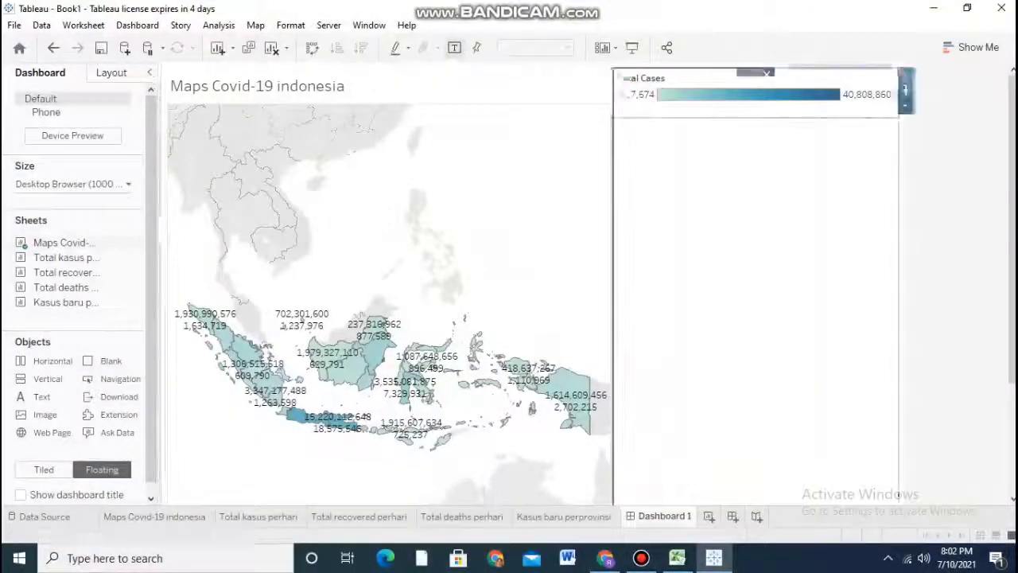
{"action": "key", "text": "Delete"}
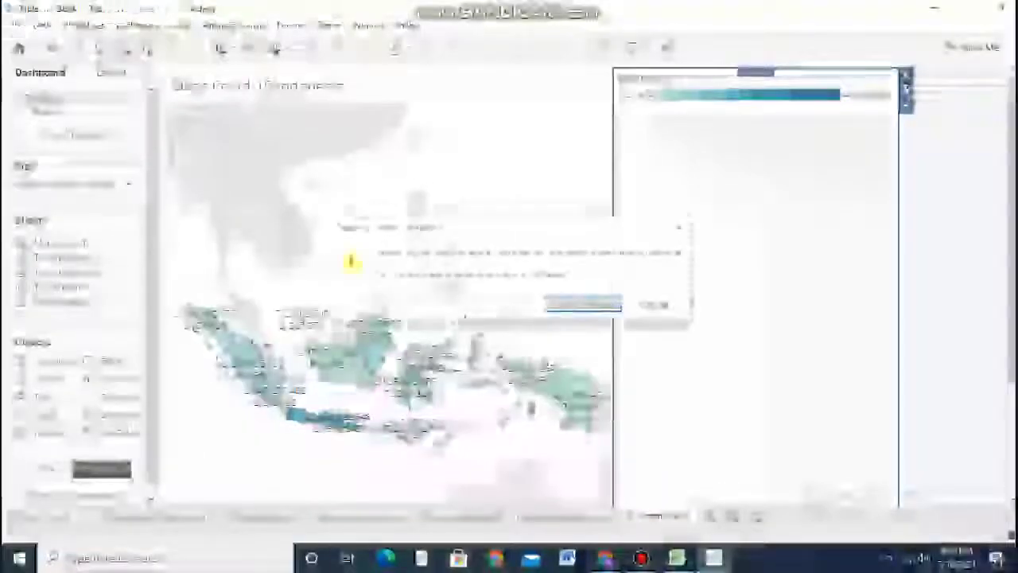
{"action": "key", "text": "Return"}
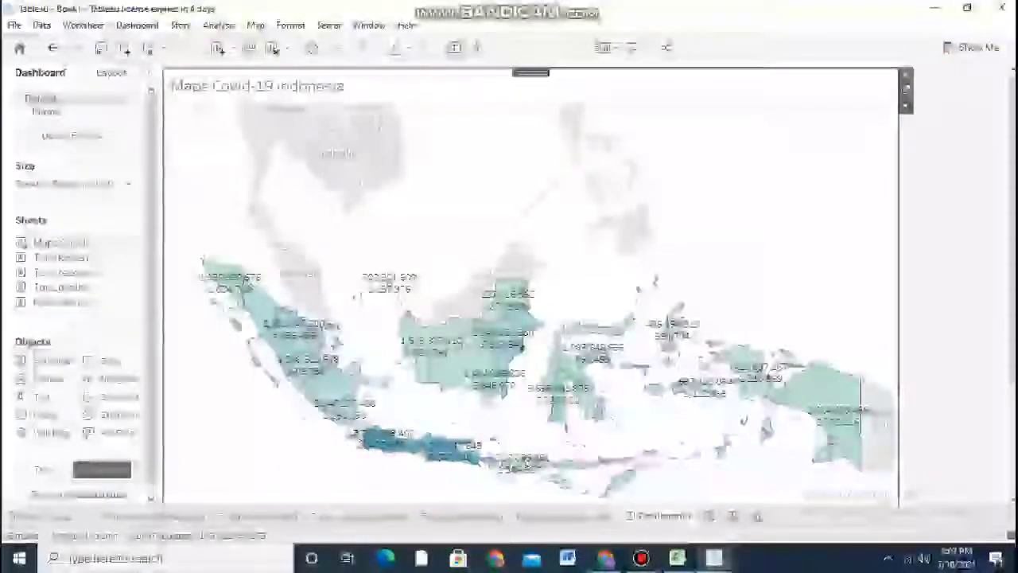
{"action": "left_click", "coordinate": [905, 77]}
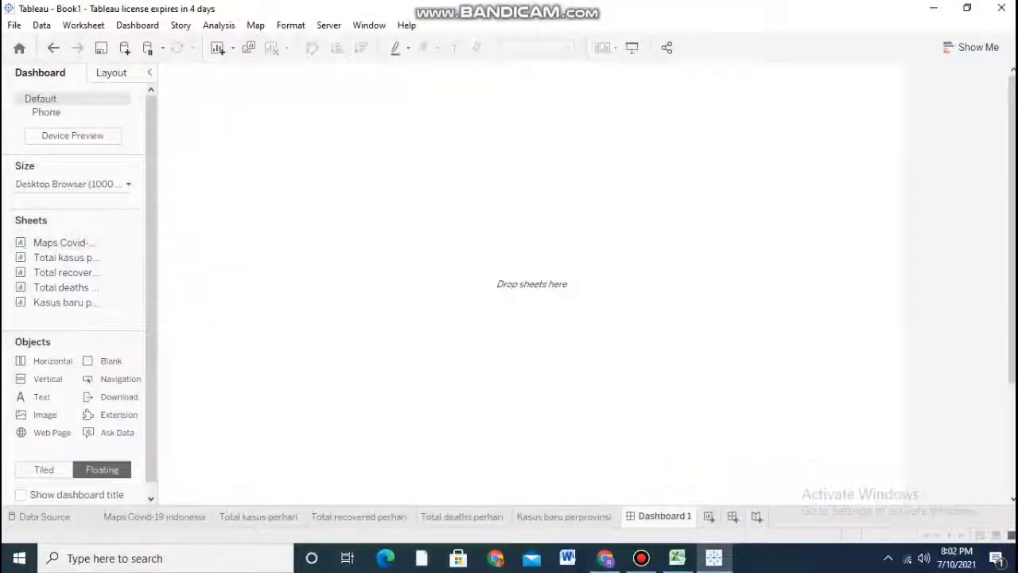
- Place the Maps Covid-19 indonesia sheet as a widened floating object along the dashboard's upper edge and delete its Total Cases legend
{"action": "left_click_drag", "start_coordinate": [65, 243], "coordinate": [492, 91]}
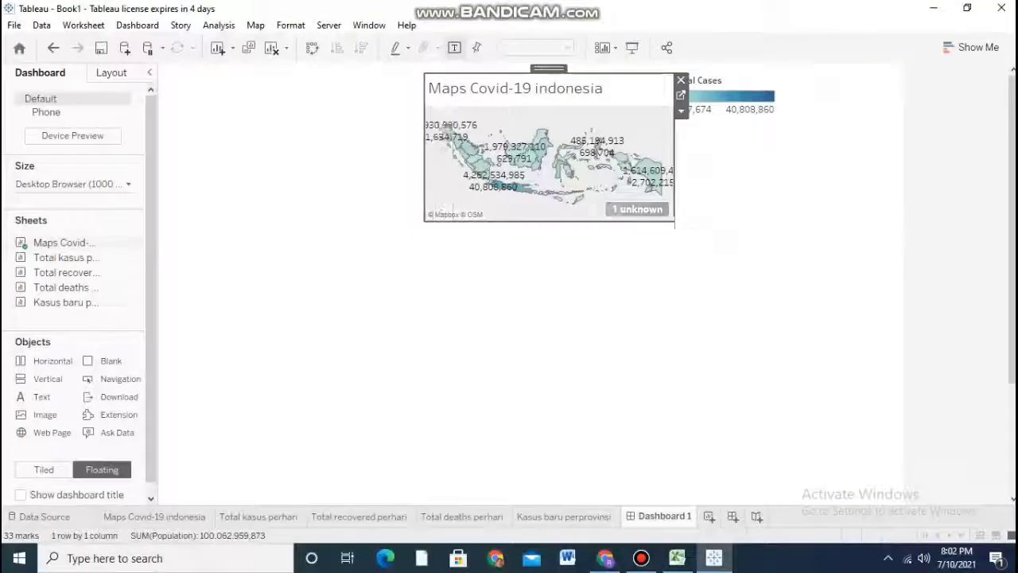
{"action": "left_click_drag", "start_coordinate": [674, 149], "coordinate": [903, 149]}
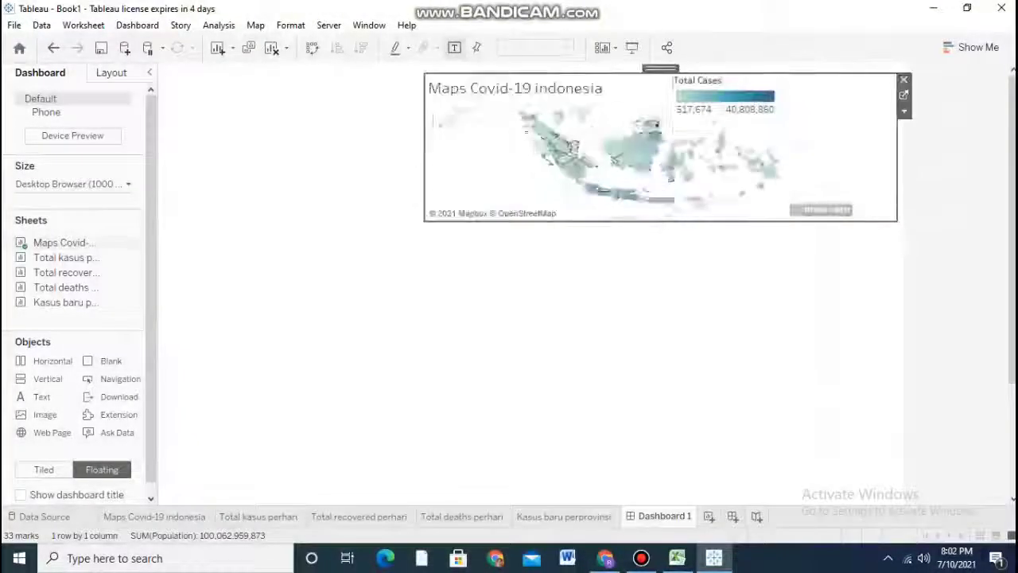
{"action": "left_click", "coordinate": [727, 118]}
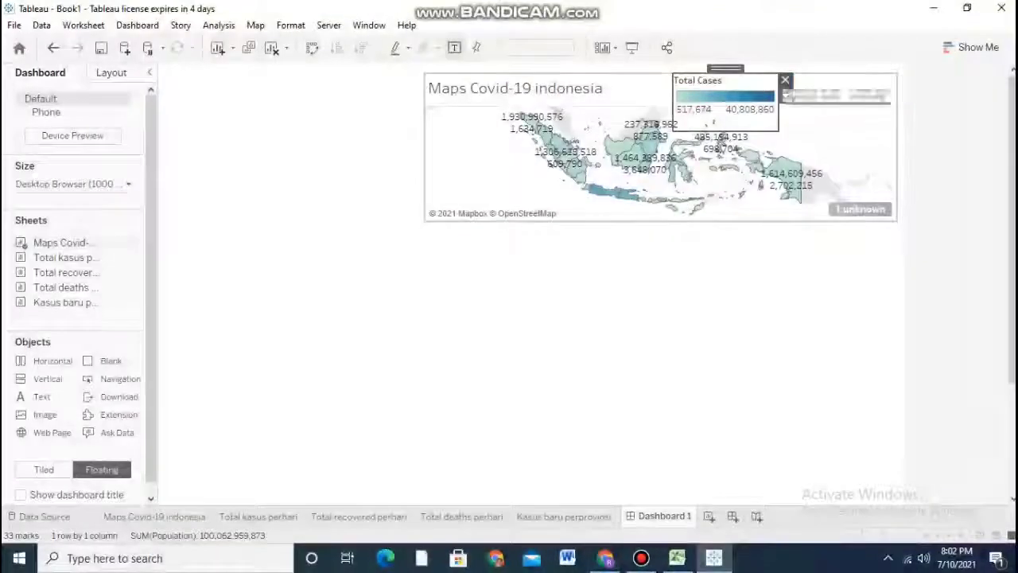
{"action": "left_click", "coordinate": [786, 80]}
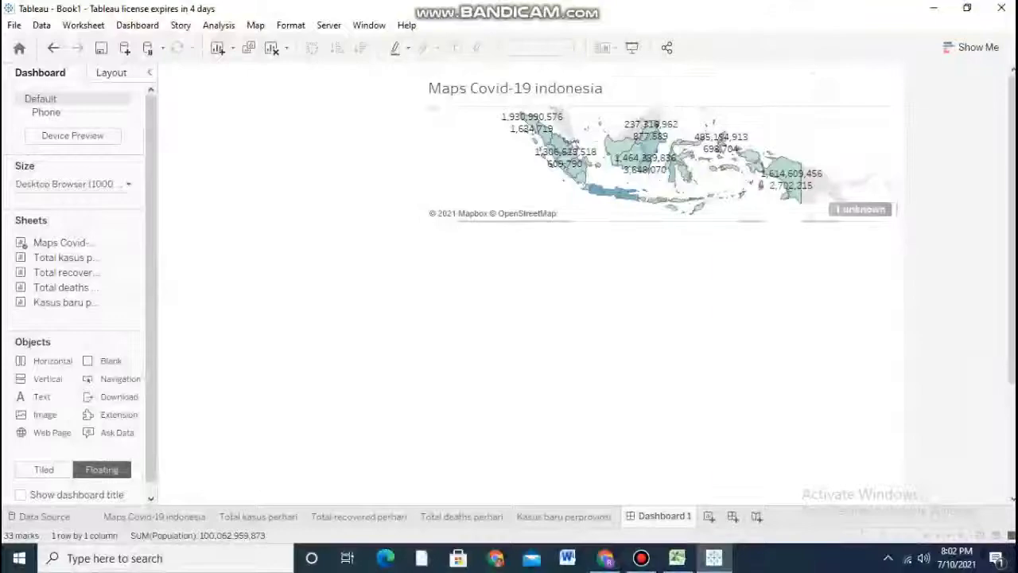
- Stretch the floating map to span the full dashboard width and extend its height downward
{"action": "left_click_drag", "start_coordinate": [425, 148], "coordinate": [162, 147]}
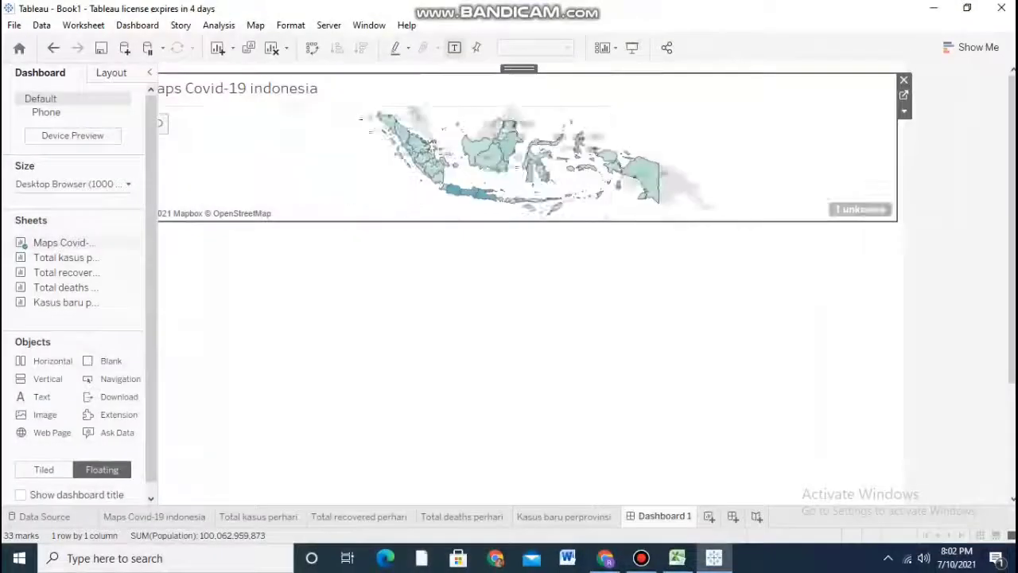
{"action": "left_click_drag", "start_coordinate": [518, 221], "coordinate": [518, 270]}
{"action": "left_click", "coordinate": [521, 334]}
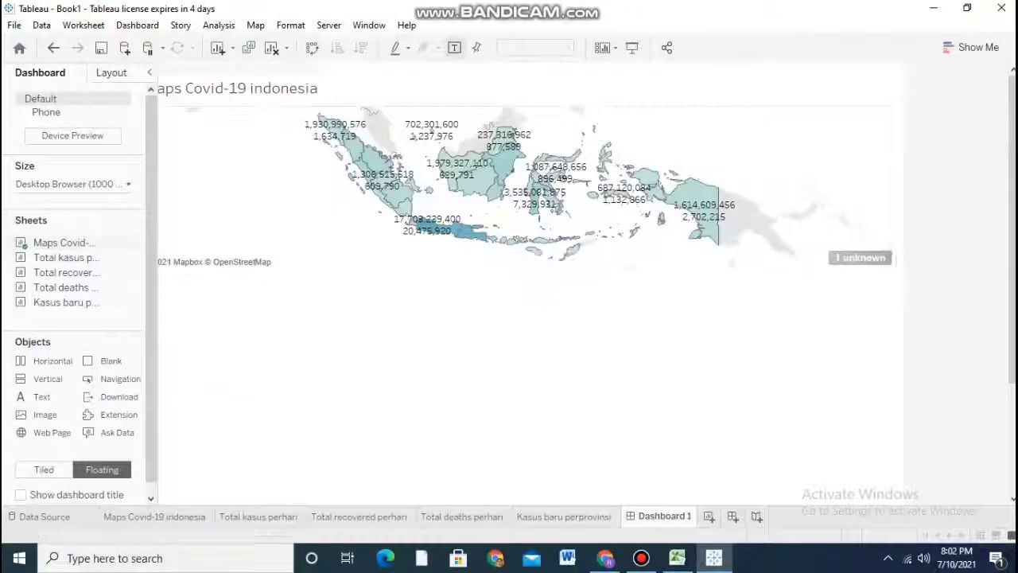
- Place the Total kasus perhari sheet as a floating chart just below the map, at the dashboard's left edge
{"action": "left_click_drag", "start_coordinate": [66, 257], "coordinate": [159, 272]}
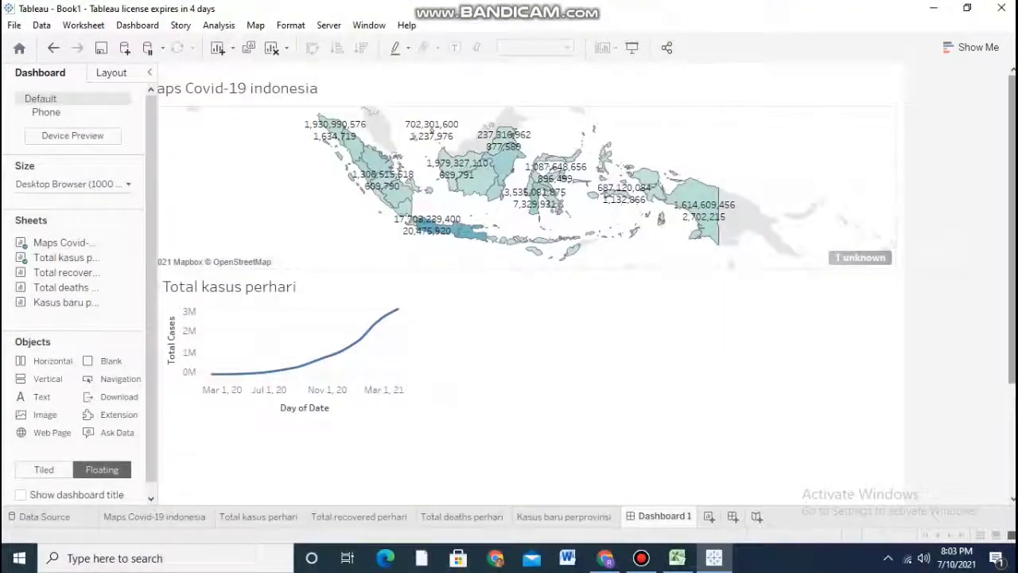
- Place the Total recovered perhari and Total deaths perhari sheets as floating charts in one row beside Total kasus perhari
{"action": "scroll", "coordinate": [525, 239], "scroll_direction": "down", "scroll_amount": 2}
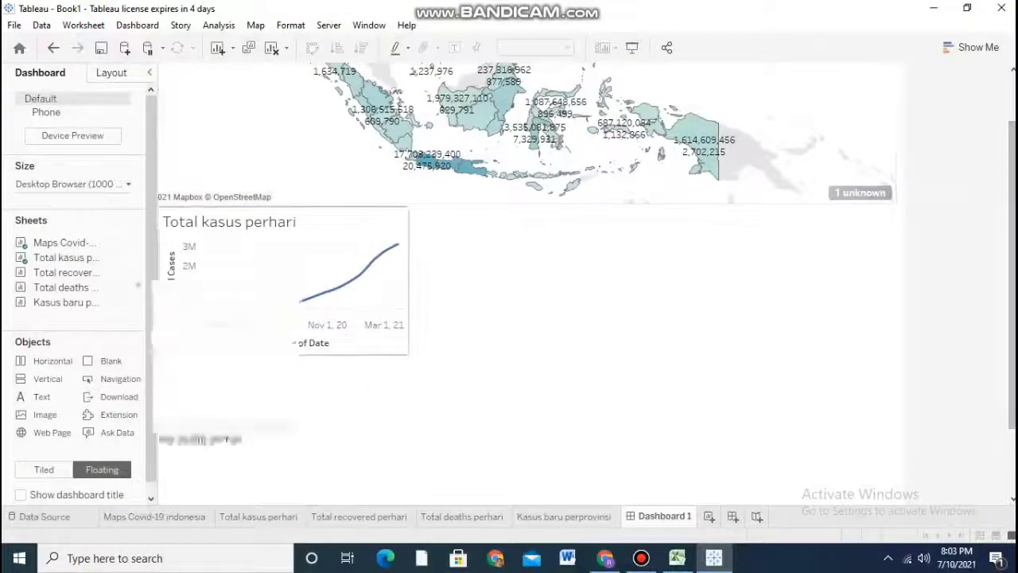
{"action": "left_click_drag", "start_coordinate": [66, 272], "coordinate": [411, 207]}
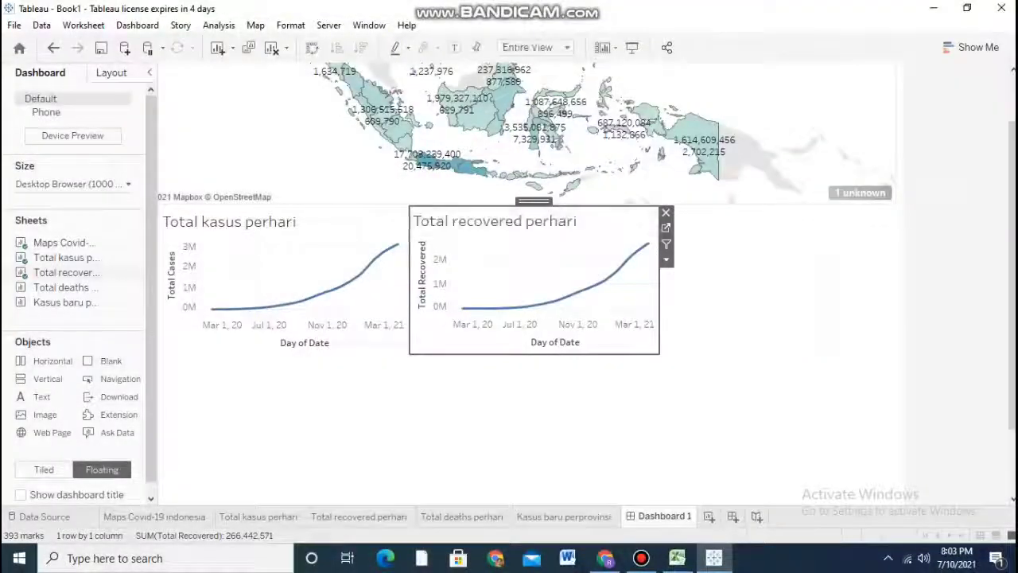
{"action": "left_click_drag", "start_coordinate": [62, 287], "coordinate": [163, 342]}
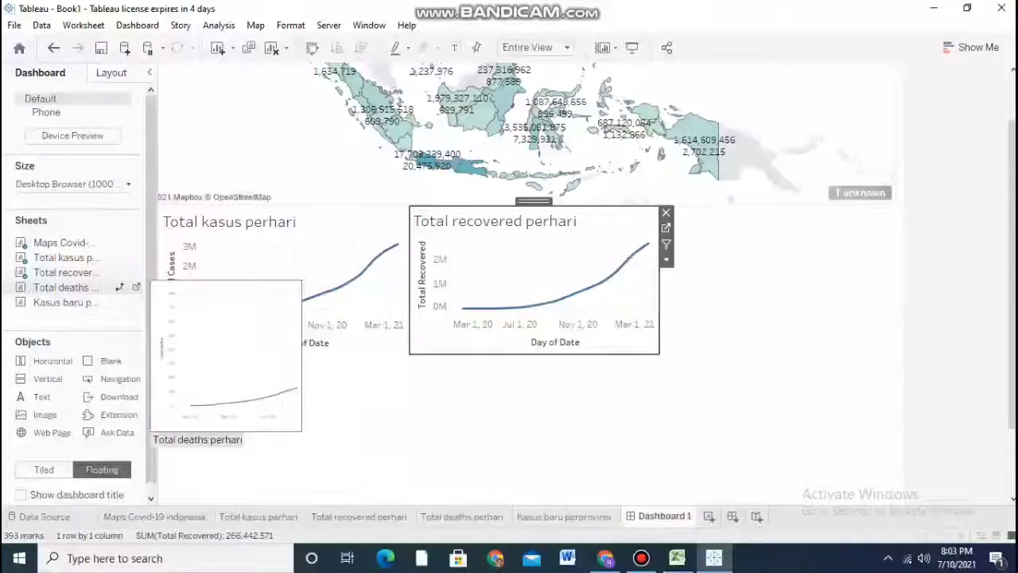
{"action": "left_click_drag", "start_coordinate": [163, 342], "coordinate": [669, 267]}
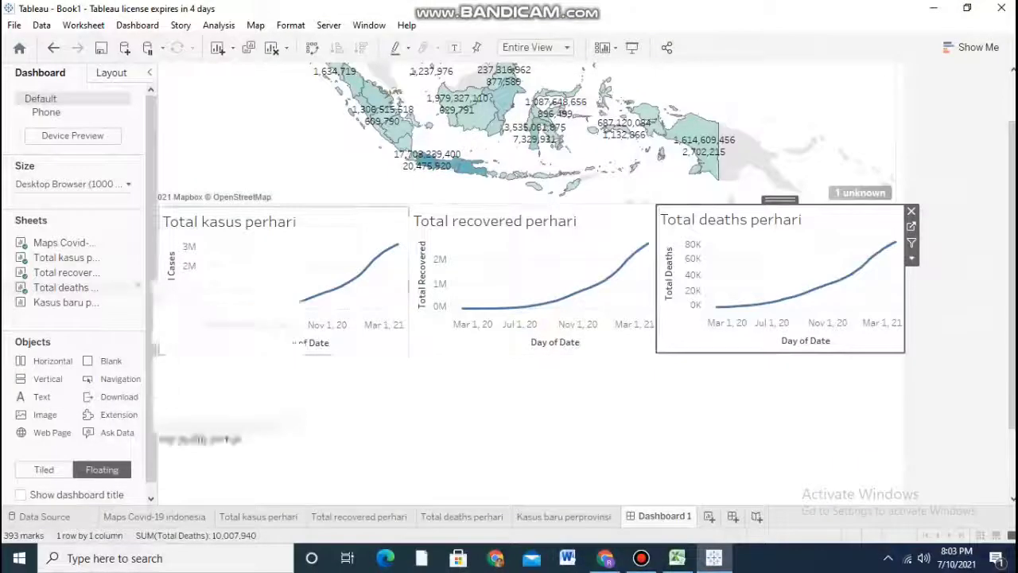
- Place the Kasus baru perprovinsi sheet below the line charts, delete its Province legend and widen it to the full dashboard width
{"action": "left_click_drag", "start_coordinate": [66, 303], "coordinate": [163, 350]}
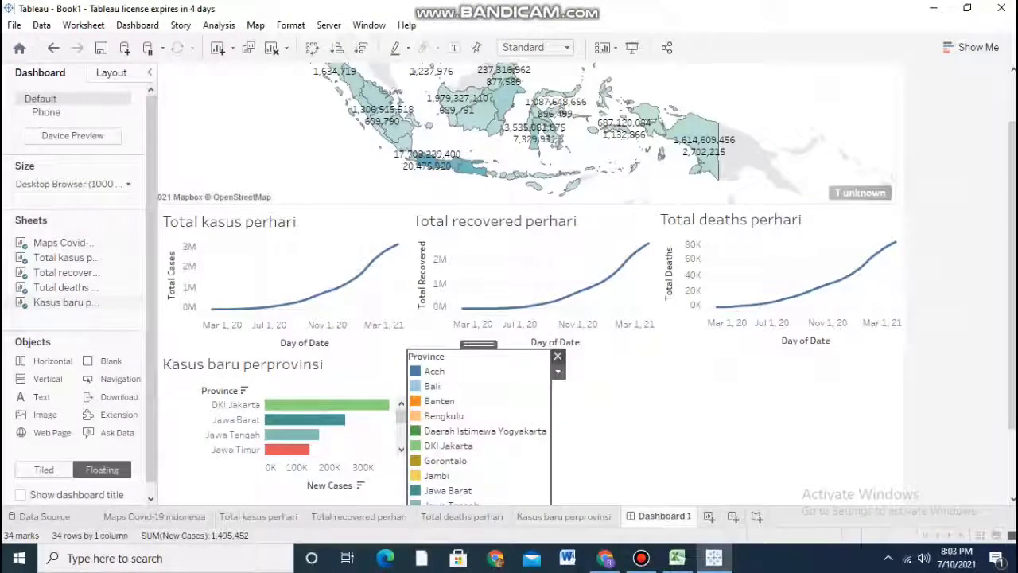
{"action": "left_click", "coordinate": [557, 355]}
{"action": "left_click", "coordinate": [305, 419]}
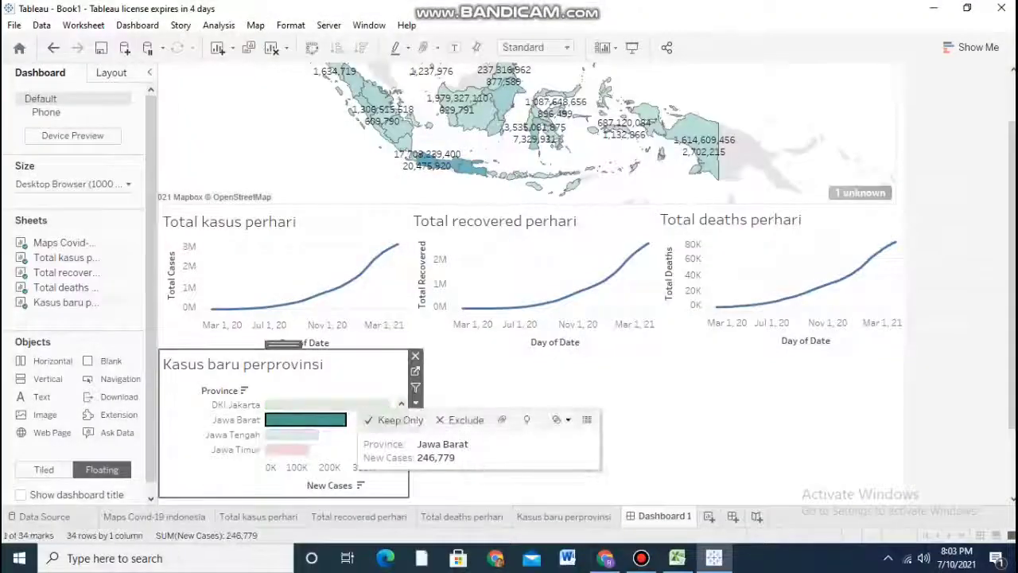
{"action": "left_click_drag", "start_coordinate": [409, 433], "coordinate": [897, 433]}
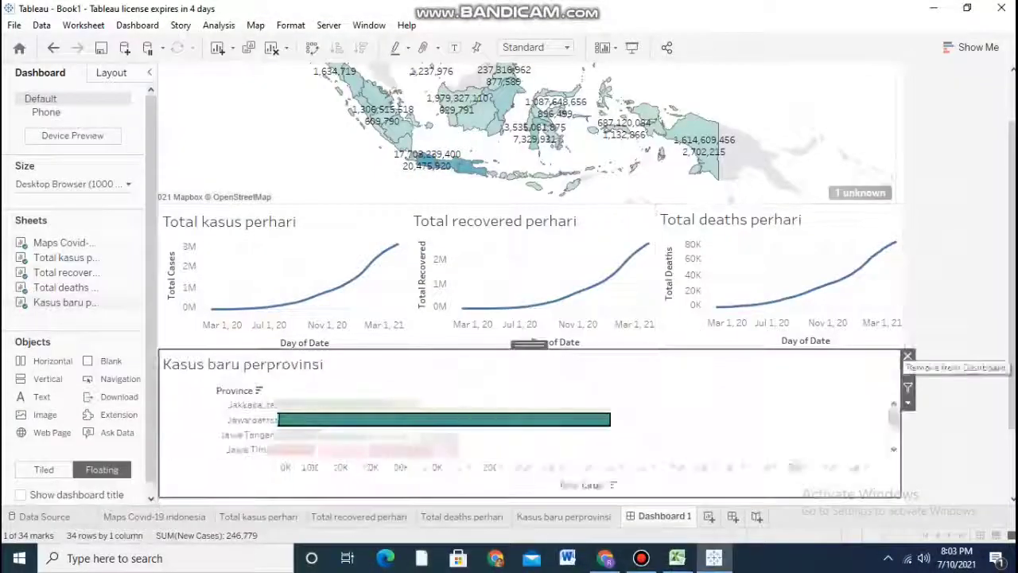
{"action": "left_click", "coordinate": [716, 436]}
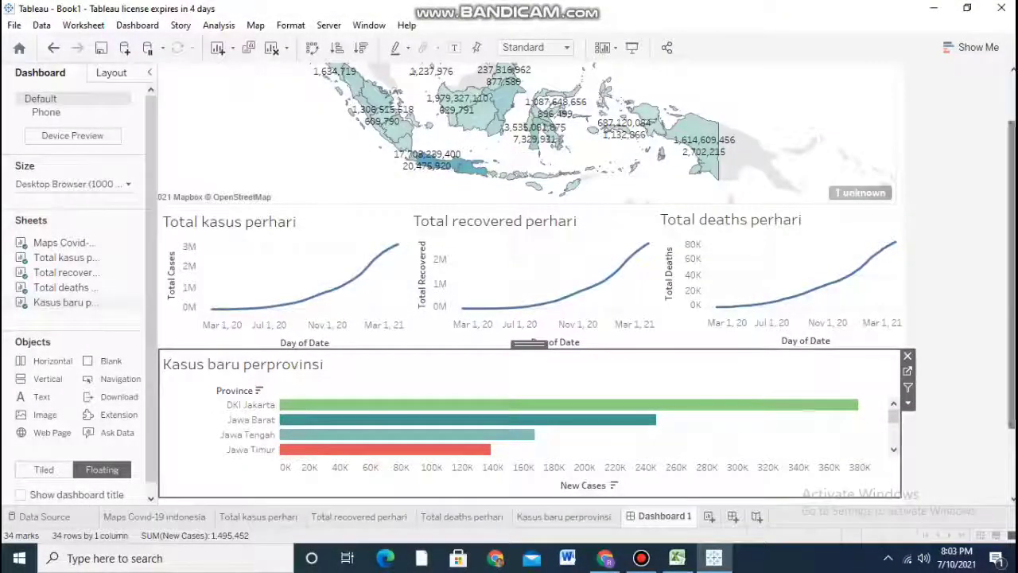
- Select and deselect Papua on the dashboard map to check whether the other charts respond
{"action": "scroll", "coordinate": [529, 302], "scroll_direction": "up", "scroll_amount": 2}
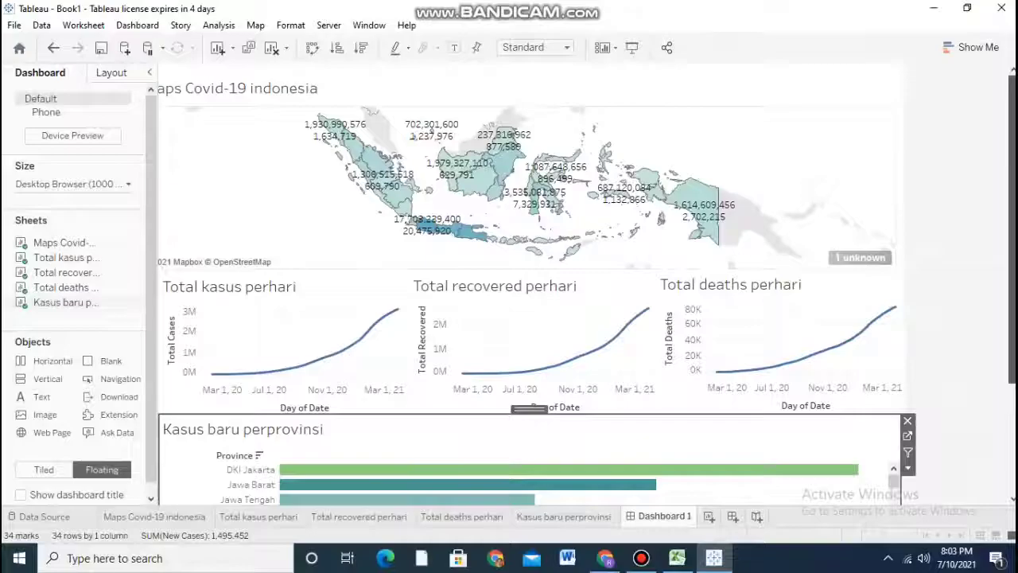
{"action": "scroll", "coordinate": [529, 286], "scroll_direction": "down", "scroll_amount": 1}
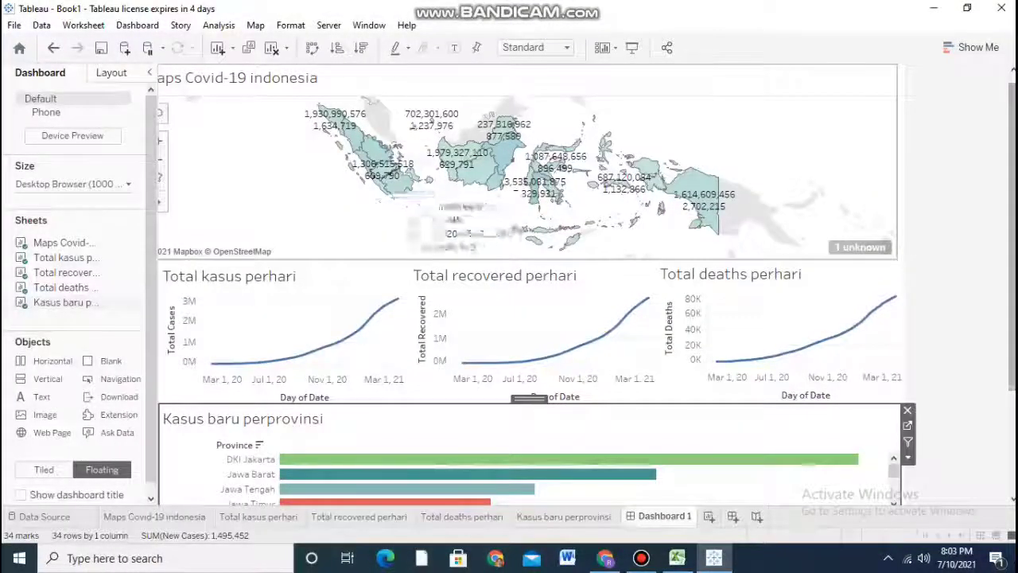
{"action": "left_click", "coordinate": [509, 210]}
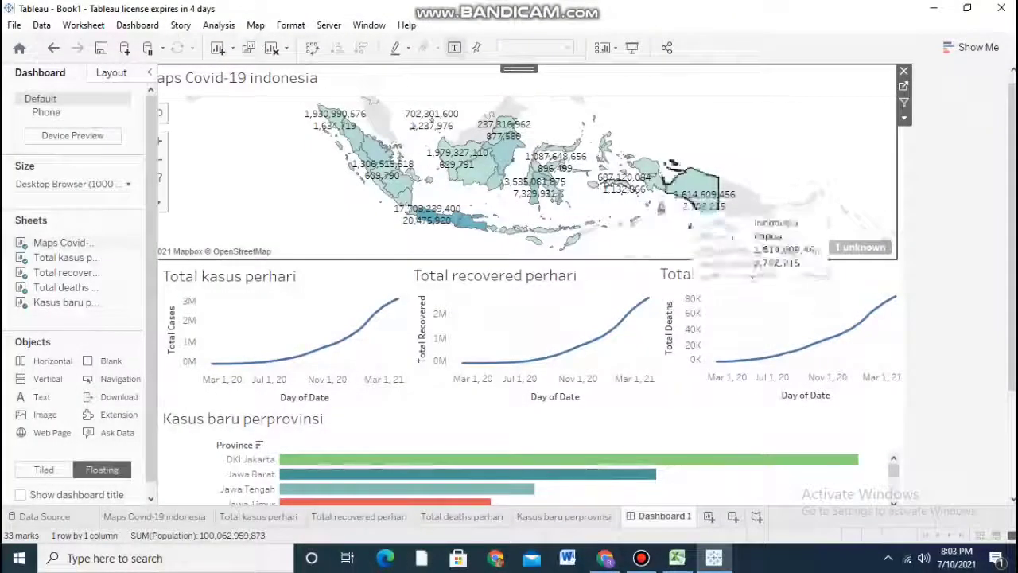
{"action": "left_click", "coordinate": [692, 199]}
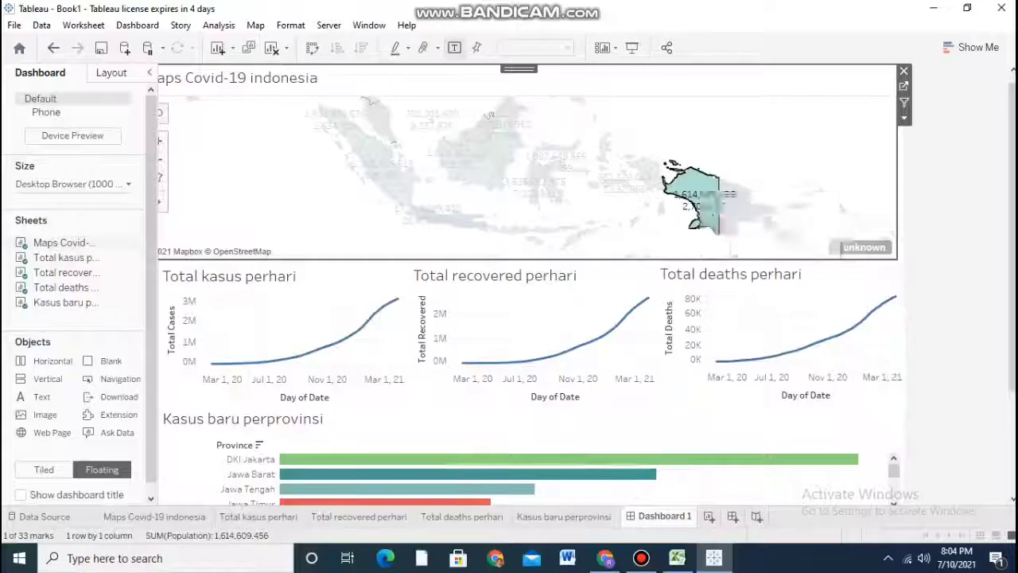
{"action": "left_click", "coordinate": [700, 200]}
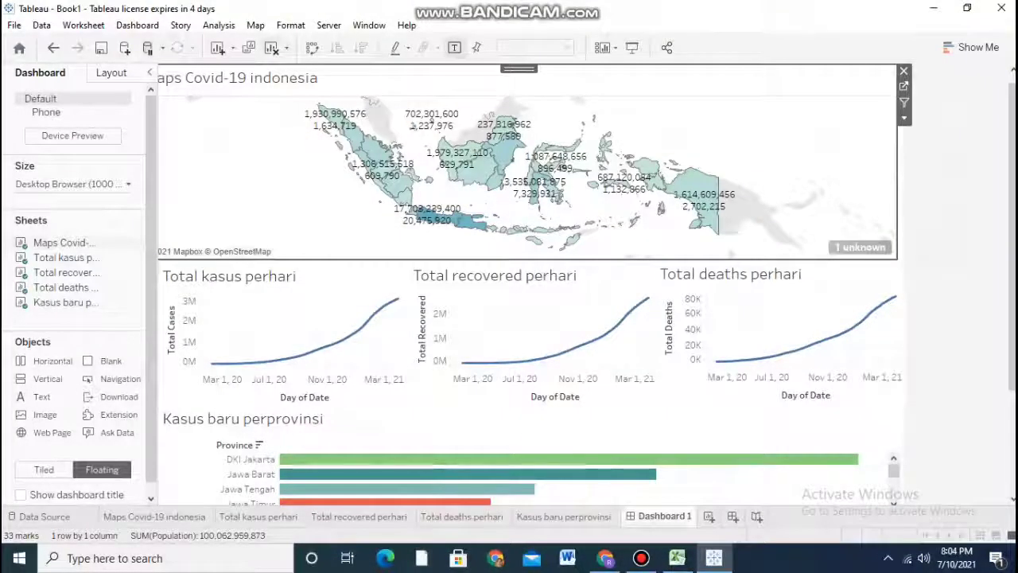
- Add a dashboard filter action that runs on Select across all five sheets and shows all values when the selection is cleared
{"action": "left_click", "coordinate": [137, 25]}
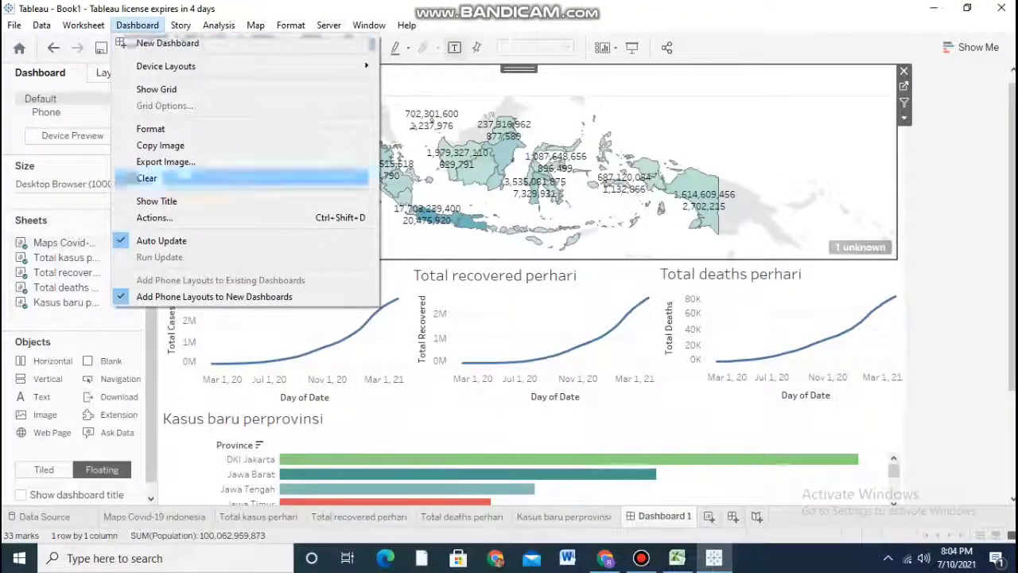
{"action": "left_click", "coordinate": [155, 217]}
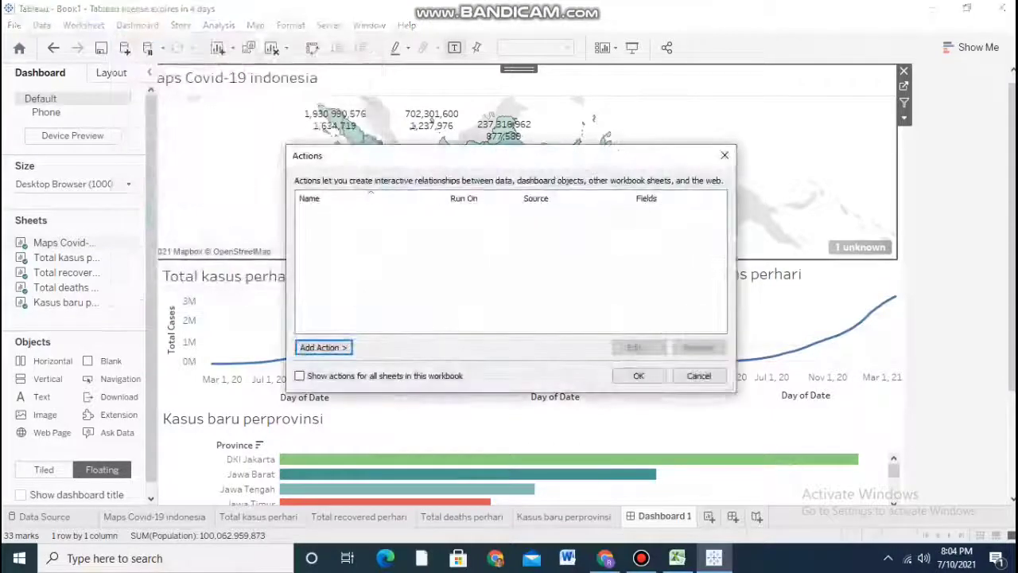
{"action": "left_click", "coordinate": [323, 348]}
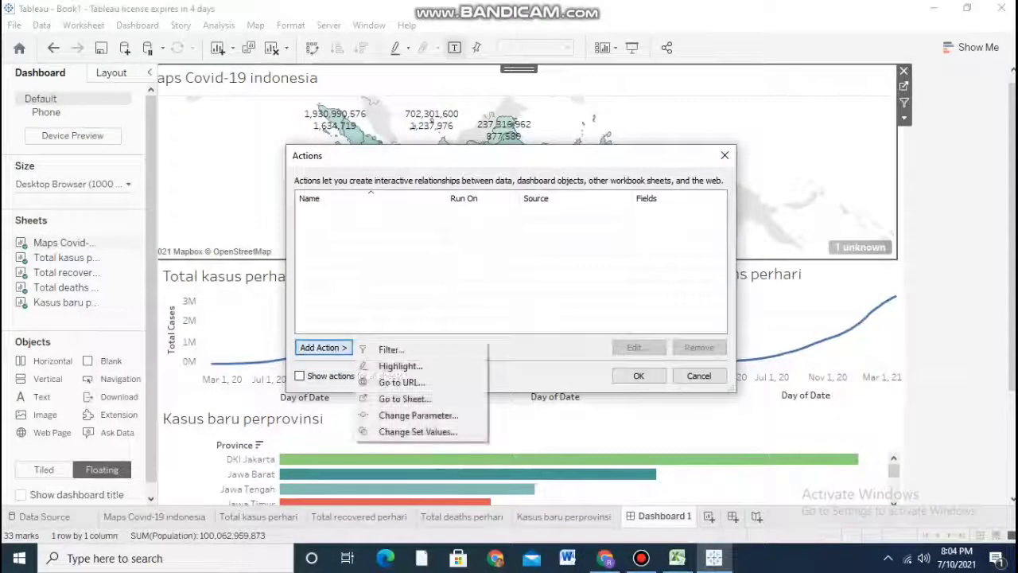
{"action": "left_click", "coordinate": [392, 349]}
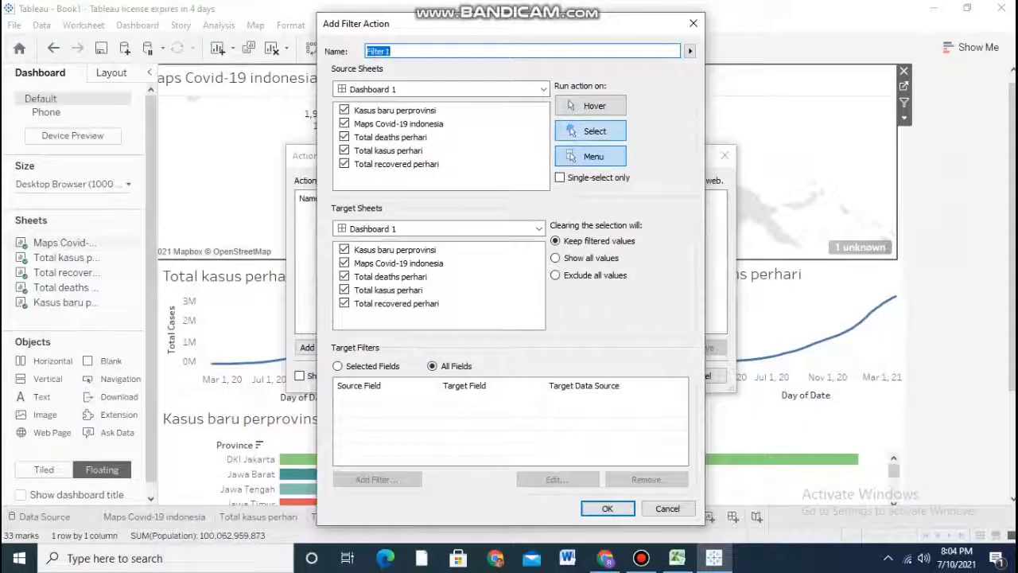
{"action": "left_click", "coordinate": [555, 258]}
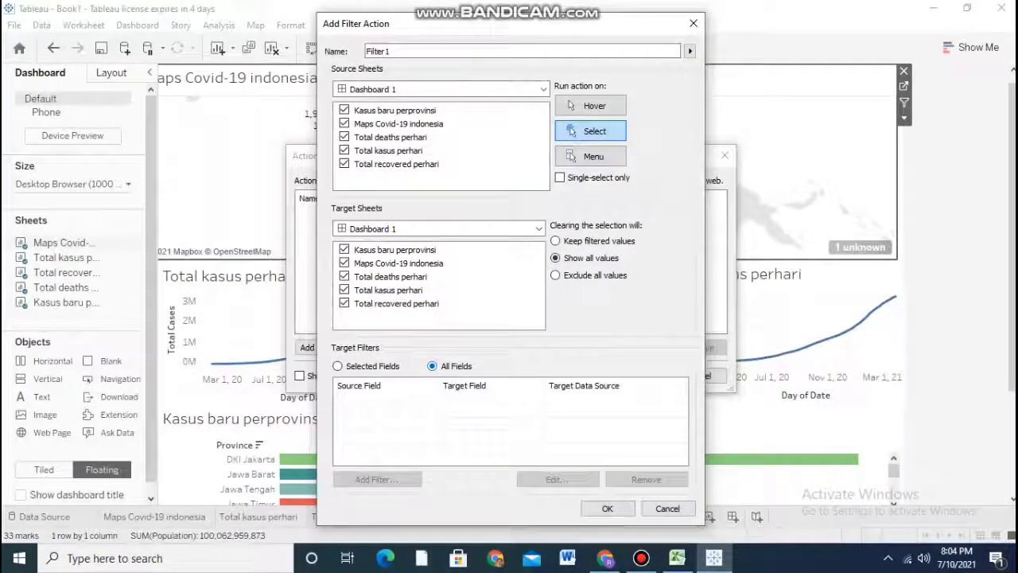
{"action": "left_click", "coordinate": [607, 508]}
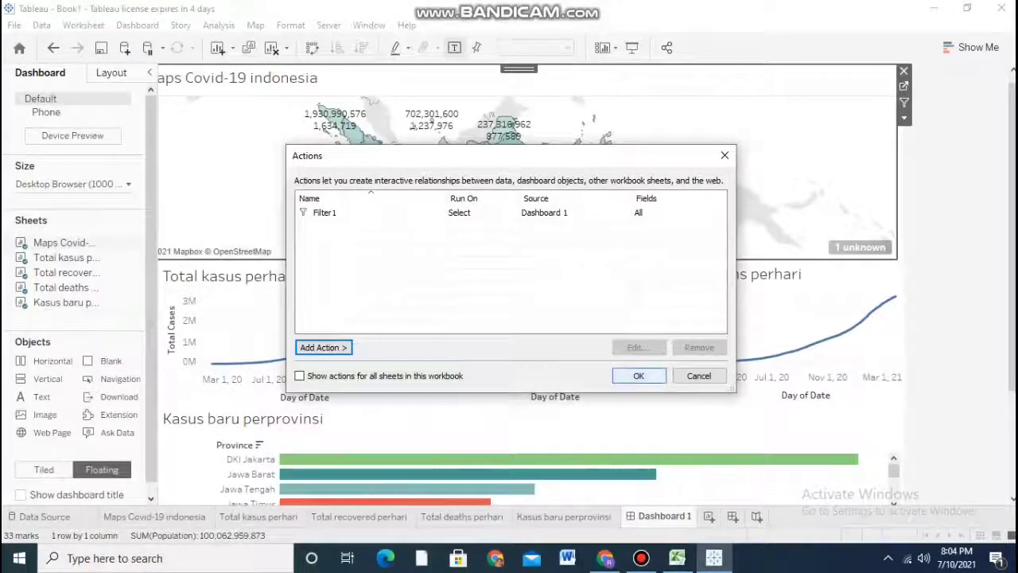
{"action": "left_click", "coordinate": [639, 376]}
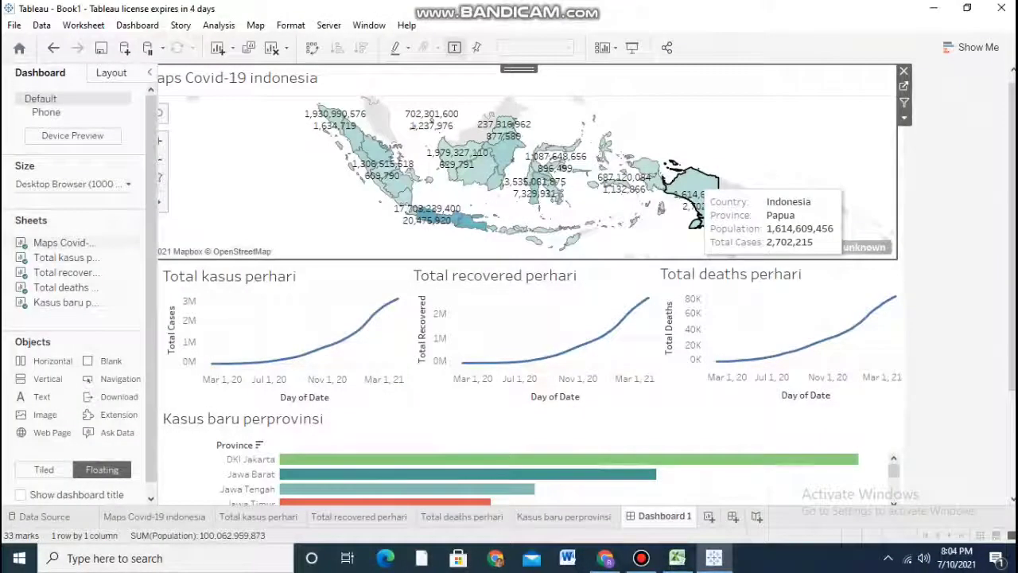
- Test the filter action by selecting Papua and, with the map view reset, Jawa Timur on the map
{"action": "left_click", "coordinate": [697, 205]}
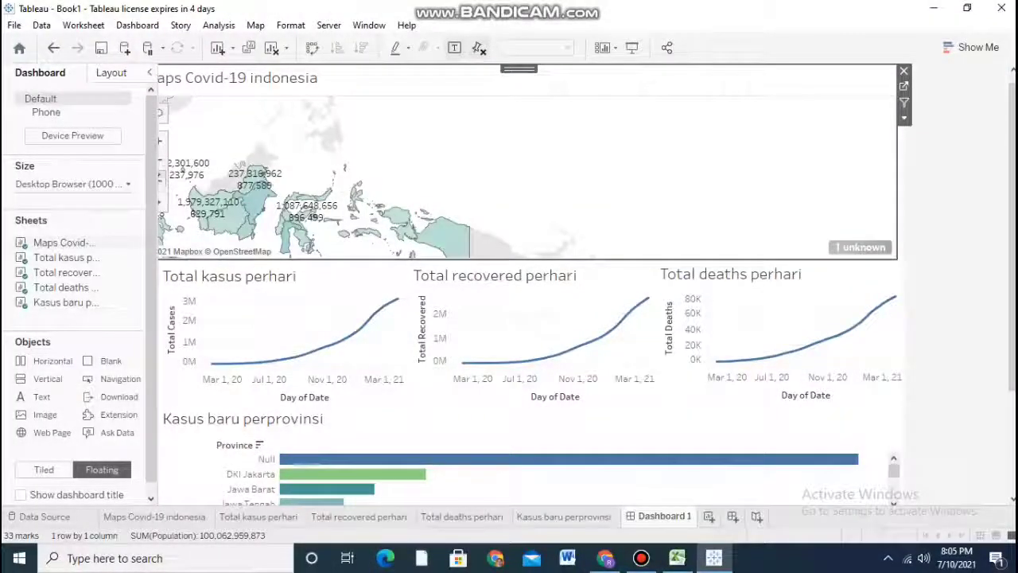
{"action": "left_click", "coordinate": [160, 178]}
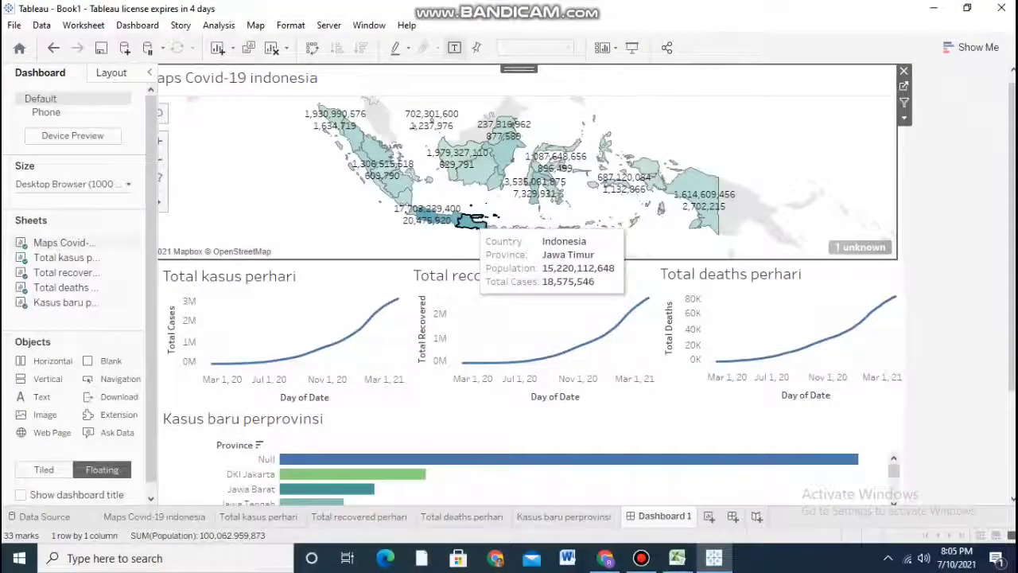
{"action": "left_click", "coordinate": [471, 222]}
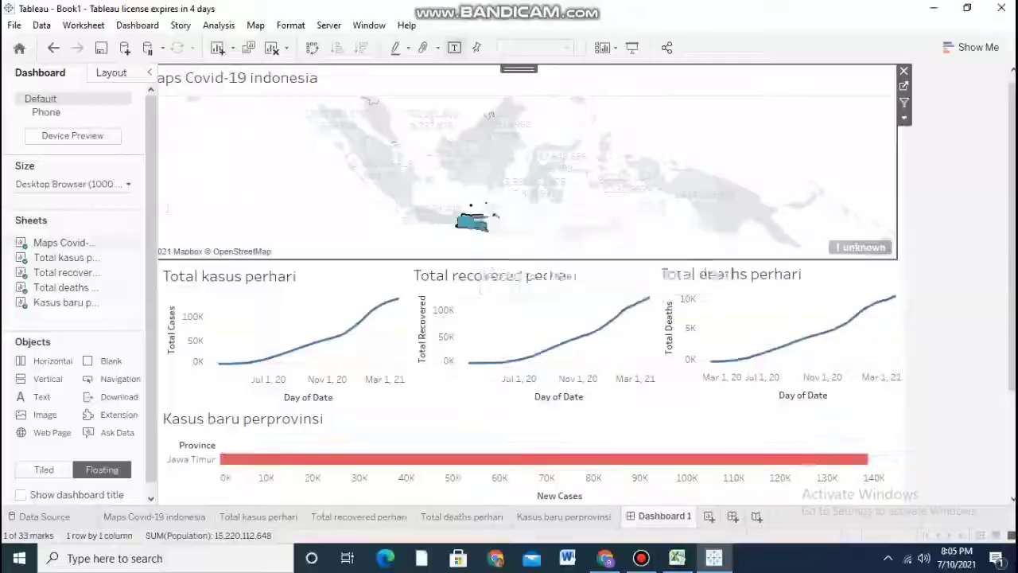